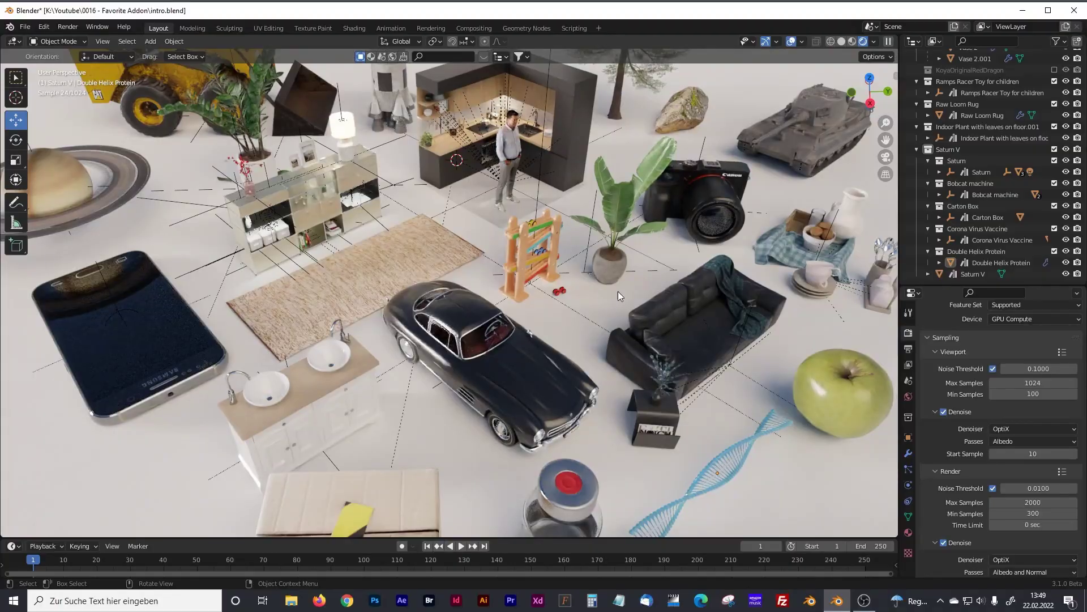
- Orbit and zoom the viewport around the BlenderKit asset showcase
middle_click_drag(618, 291, 600, 283)
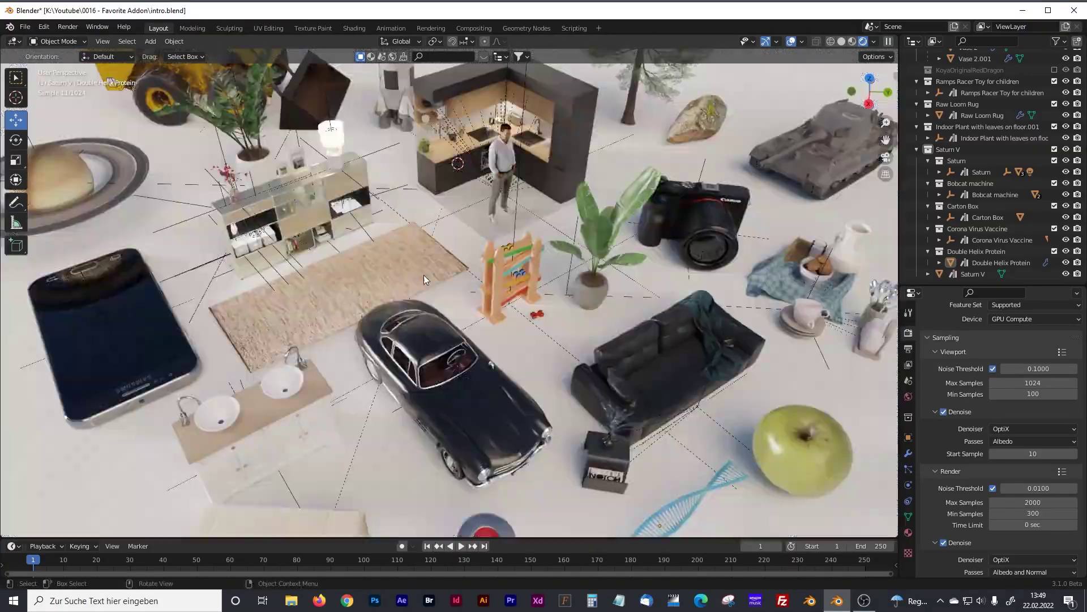
scroll(426, 274, "up", 2)
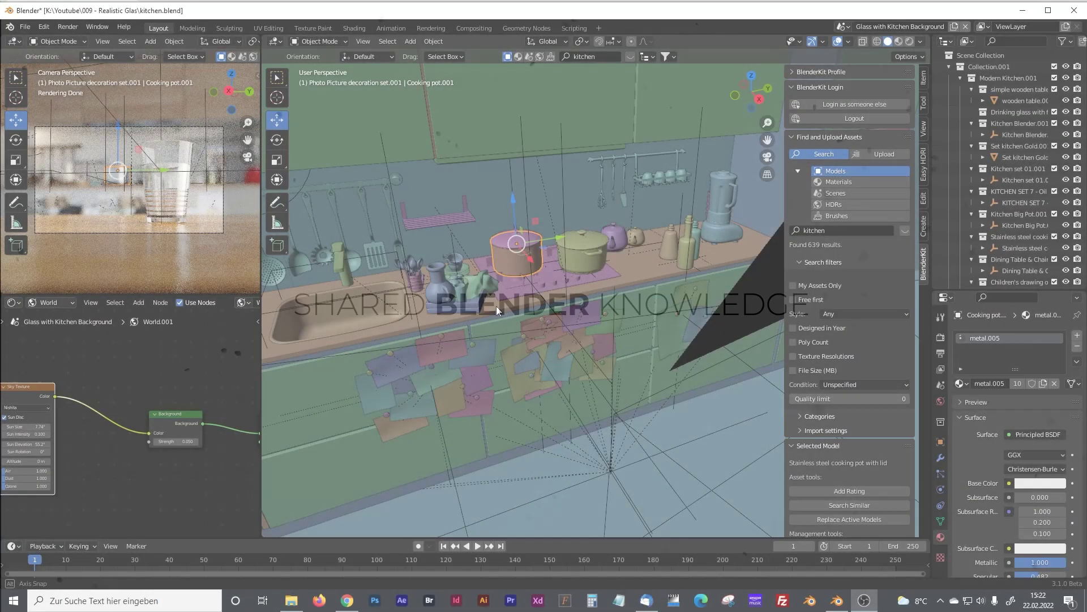
- Orbit and zoom the view in toward the kitchen counter
middle_click_drag(497, 306, 503, 281)
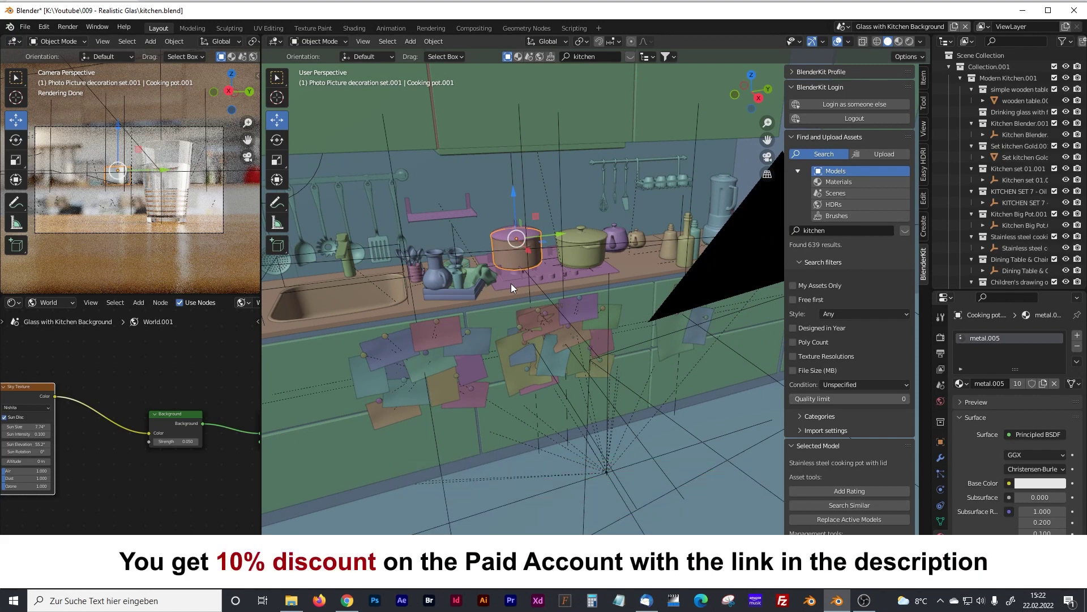
middle_click_drag(511, 283, 525, 284)
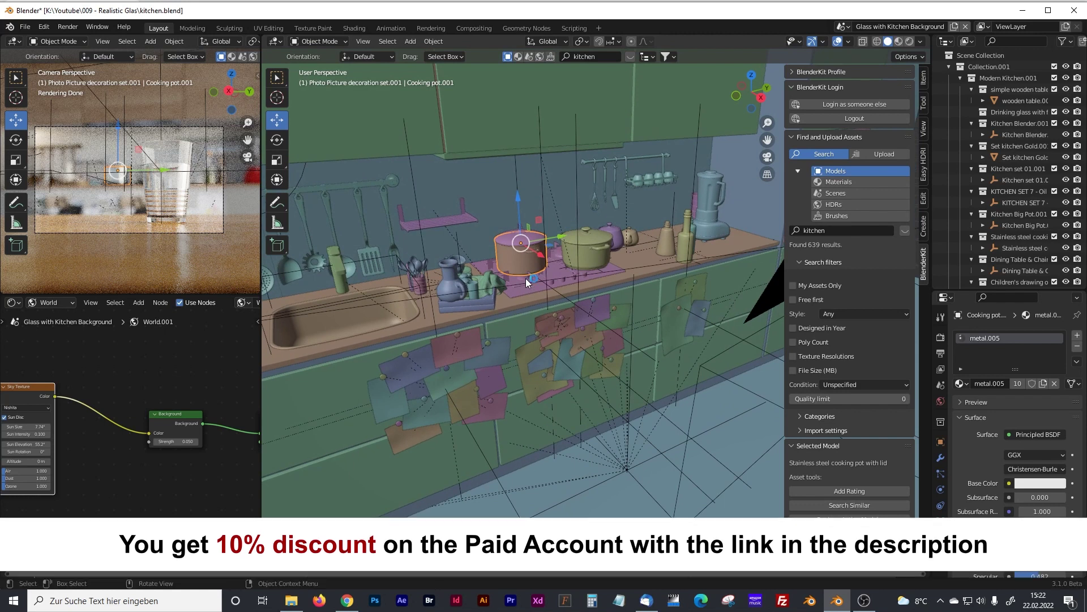
scroll(526, 278, "up", 2)
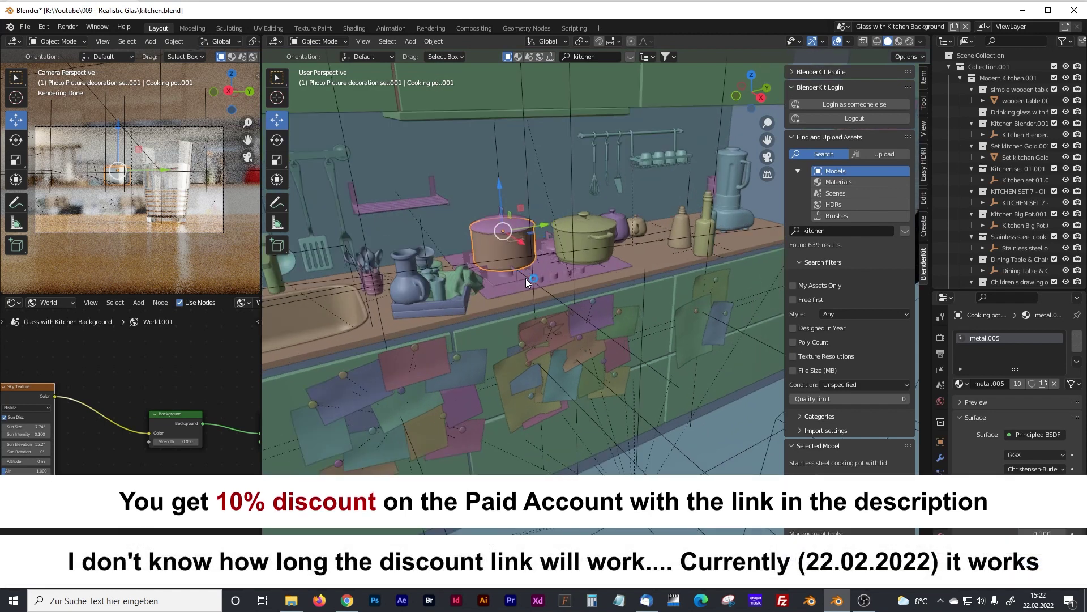
scroll(526, 282, "up", 4)
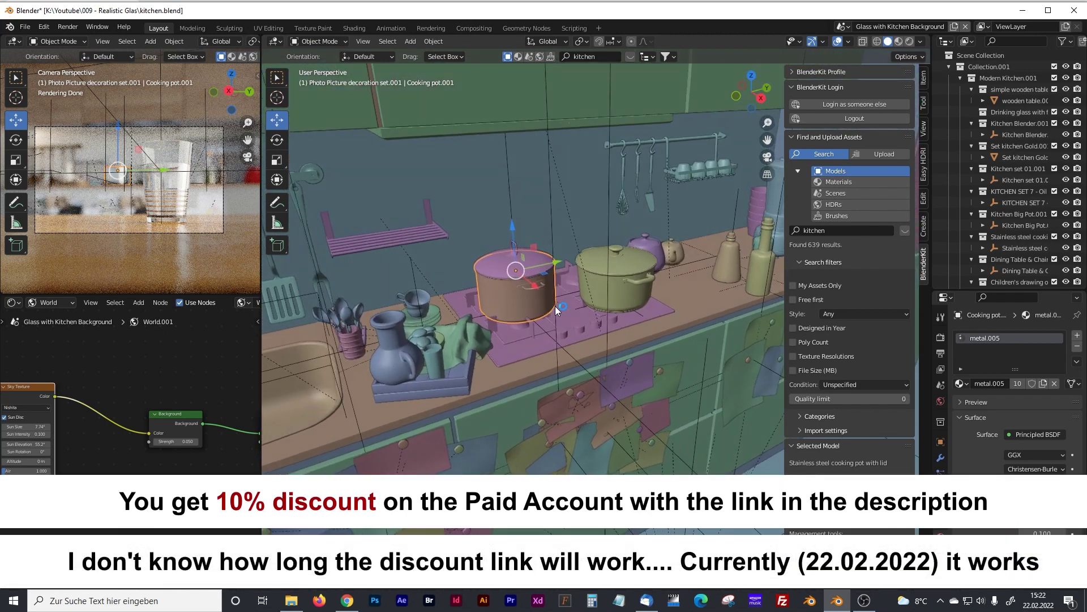
mouse_move(556, 309)
middle_mouse_down()
mouse_move(529, 314)
mouse_move(556, 311)
middle_mouse_up()
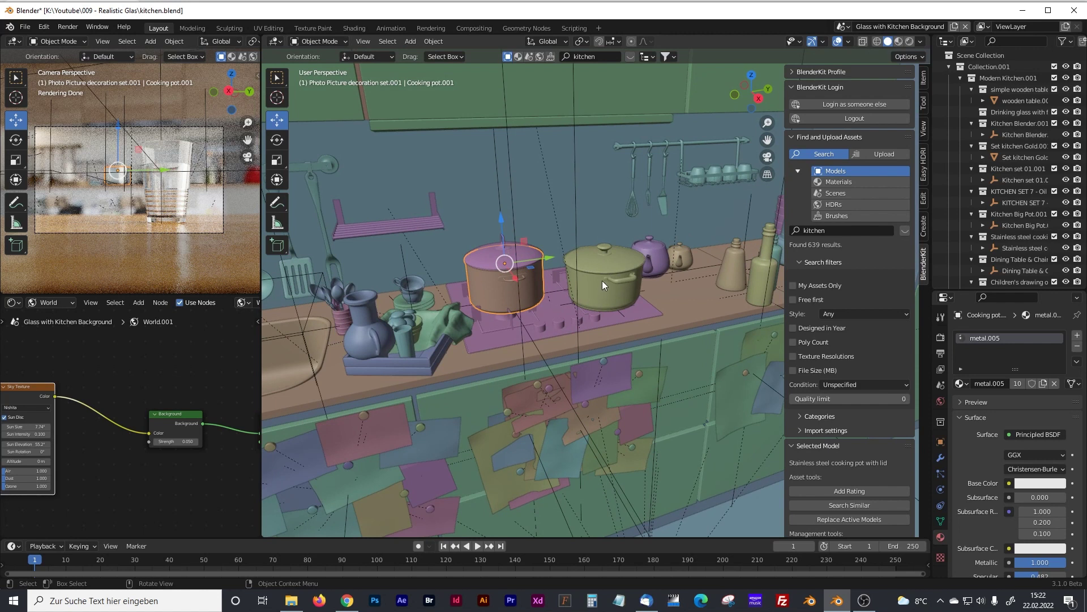
- Frame the cooking pots closely, then bring up blenderkit.com in Chrome
mouse_move(617, 269)
middle_mouse_down()
mouse_move(622, 281)
mouse_move(621, 265)
mouse_move(605, 267)
middle_mouse_up()
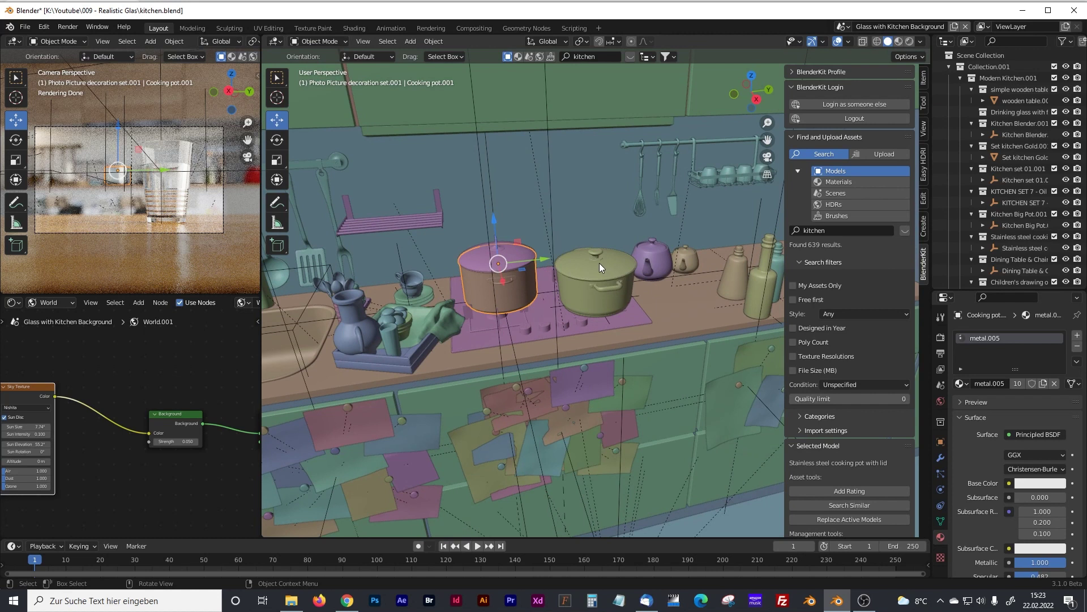
scroll(599, 262, "up", 2)
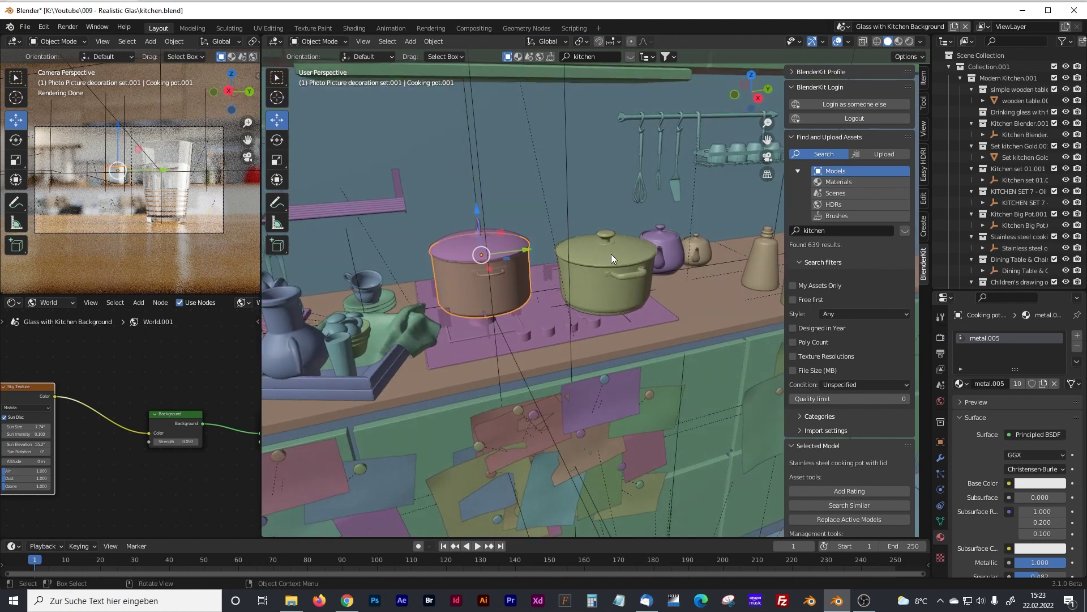
scroll(611, 254, "down", 2)
scroll(630, 247, "up", 2)
mouse_move(611, 254)
middle_mouse_down()
mouse_move(630, 247)
mouse_move(613, 256)
middle_mouse_up()
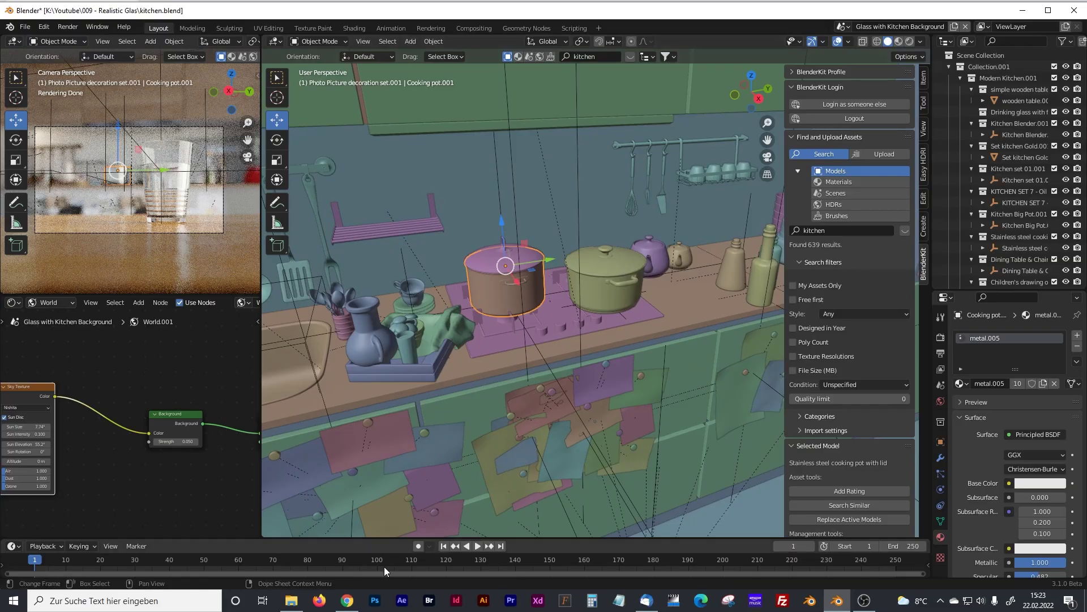
left_click(347, 601)
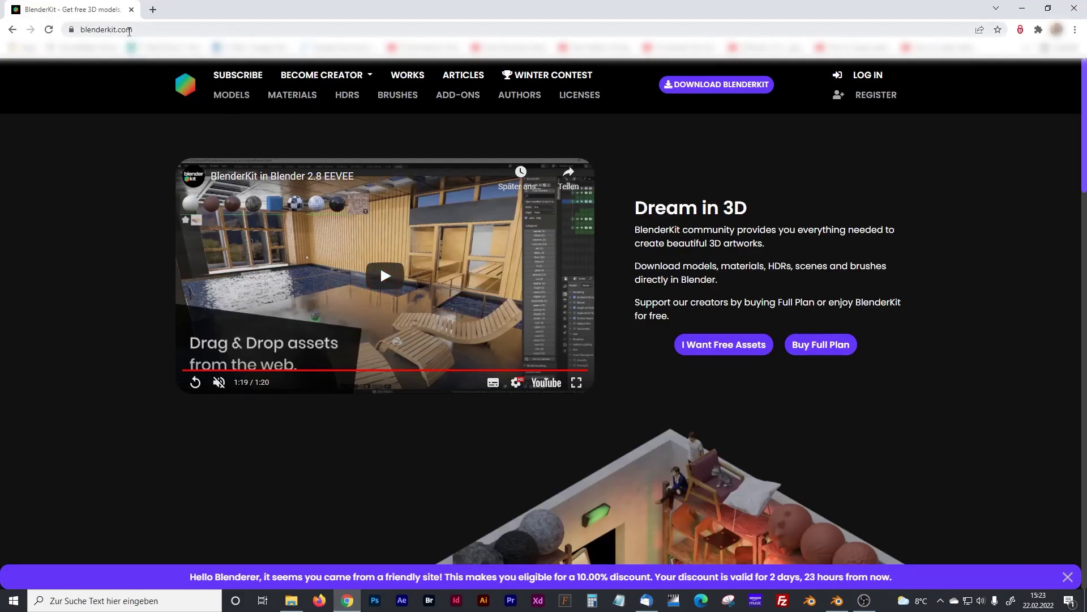
- Scroll the blenderkit.com home page and close the purple discount banner
scroll(584, 377, "down", 1)
scroll(306, 241, "down", 5)
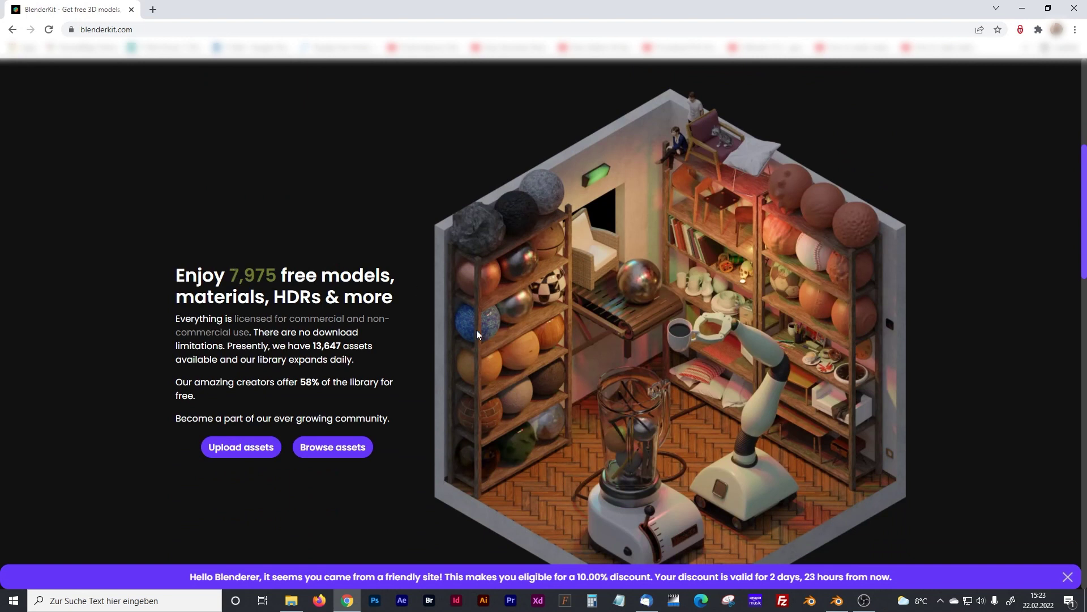
scroll(354, 295, "up", 5)
scroll(354, 294, "down", 4)
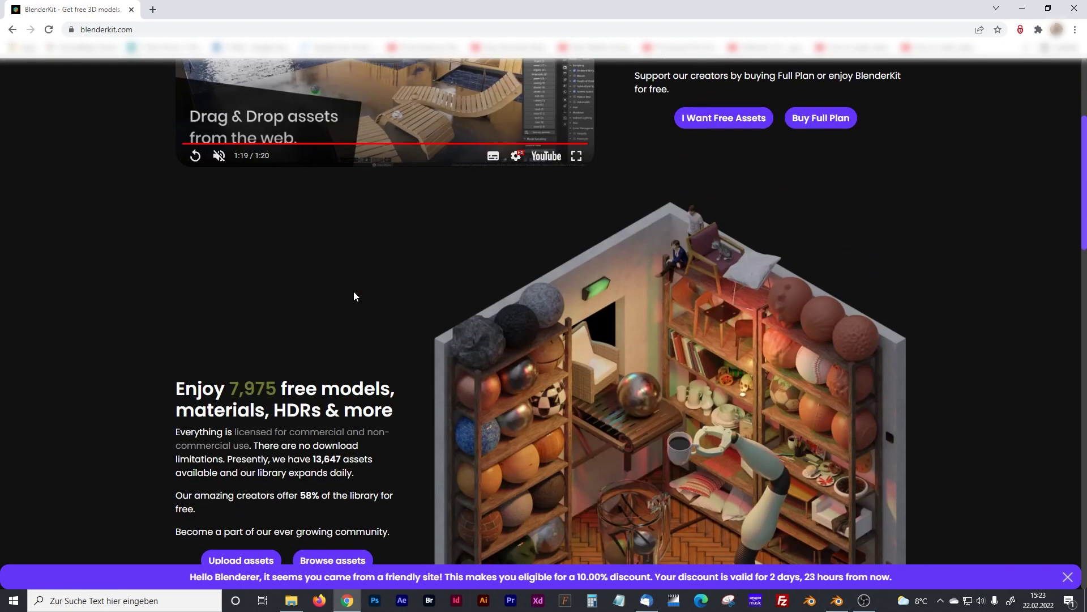
scroll(354, 295, "up", 4)
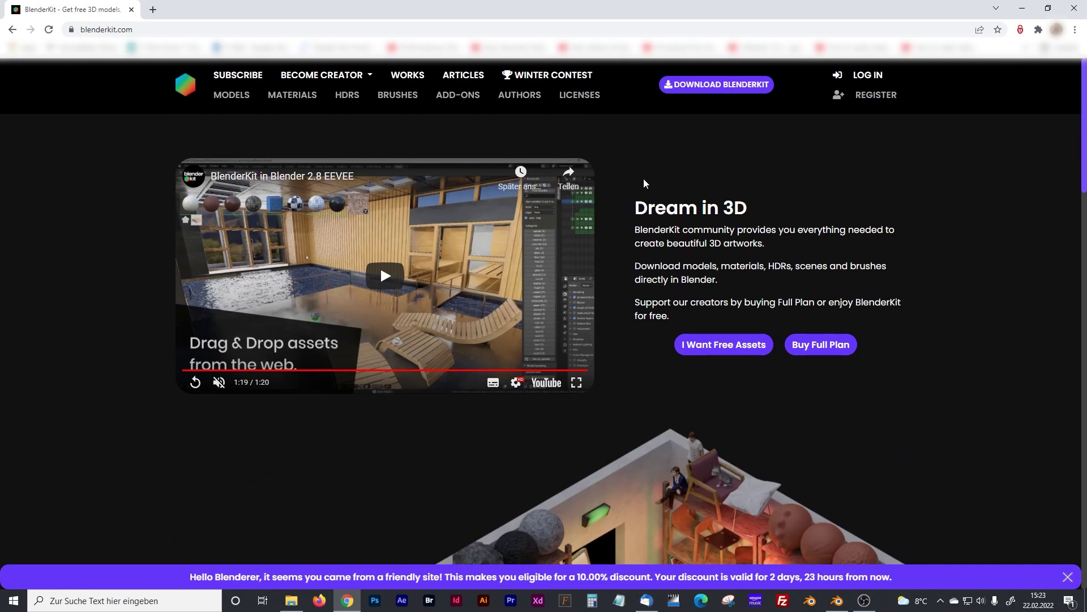
scroll(644, 182, "down", 7)
scroll(642, 190, "up", 7)
left_click(1068, 577)
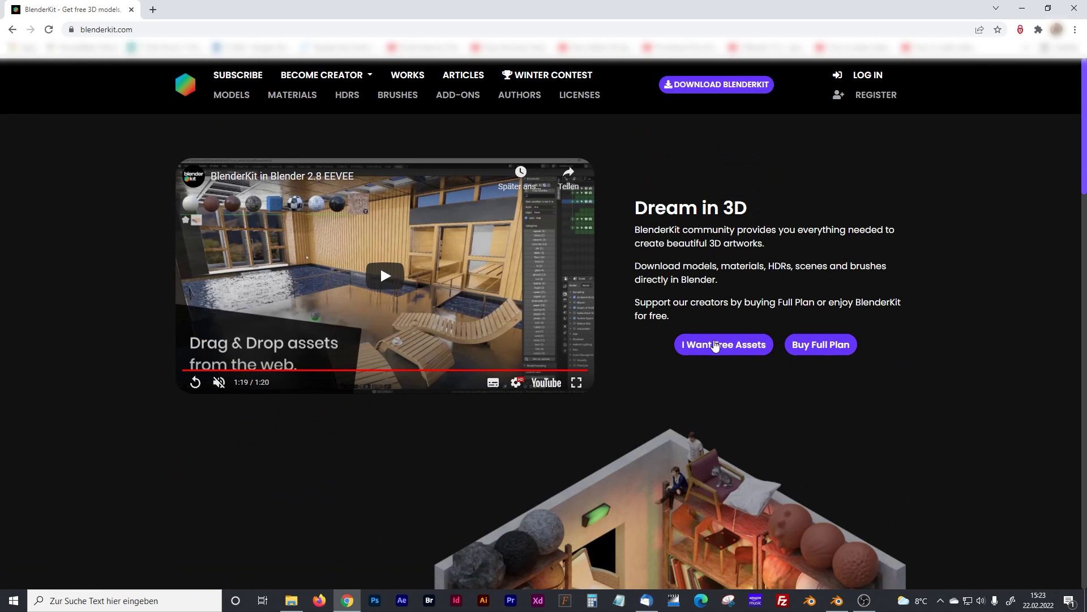
- Back in Blender, view the glass through the camera in Rendered shading with the sidebar hidden
left_click(837, 600)
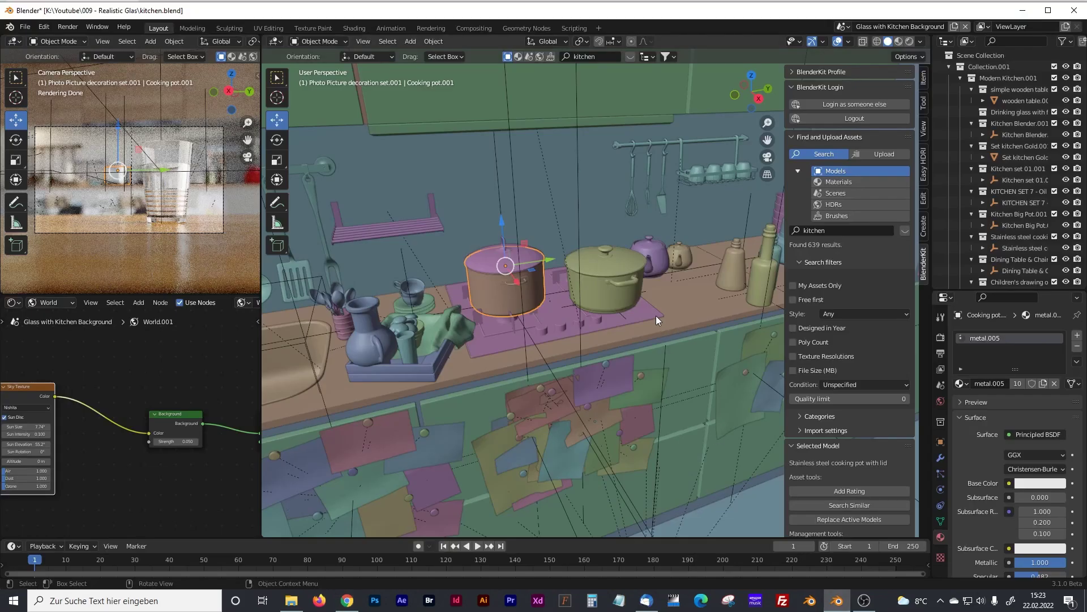
middle_click_drag(655, 315, 613, 318)
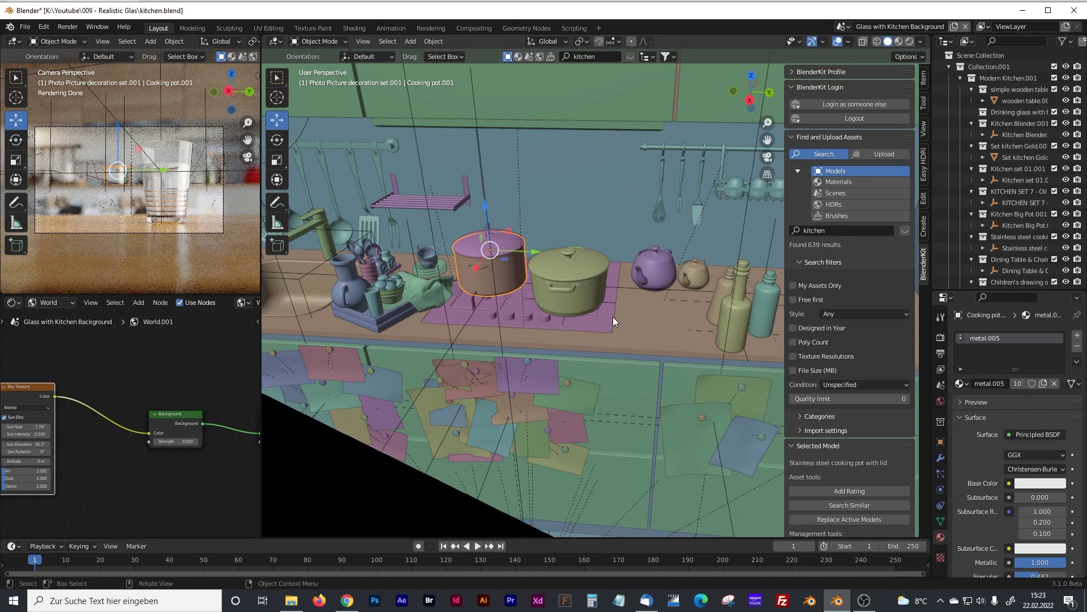
key("KP_0")
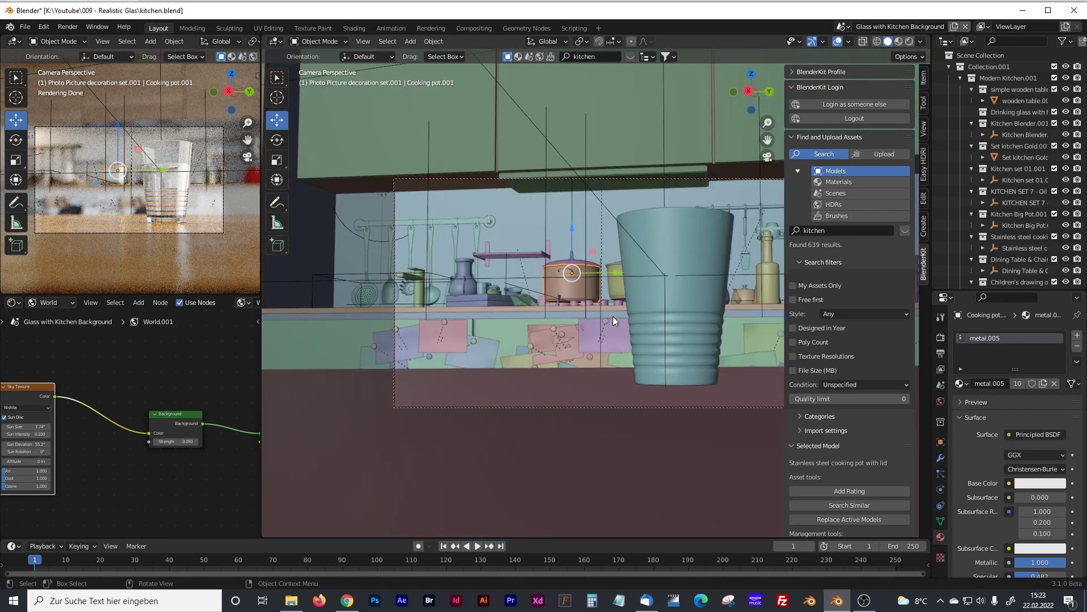
left_click(909, 40)
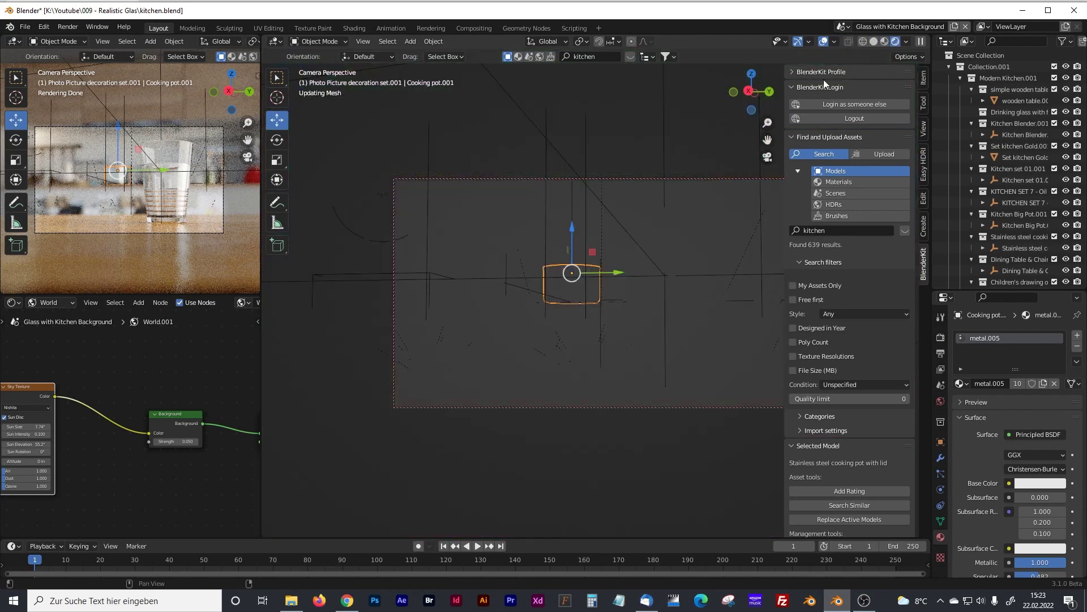
key("n")
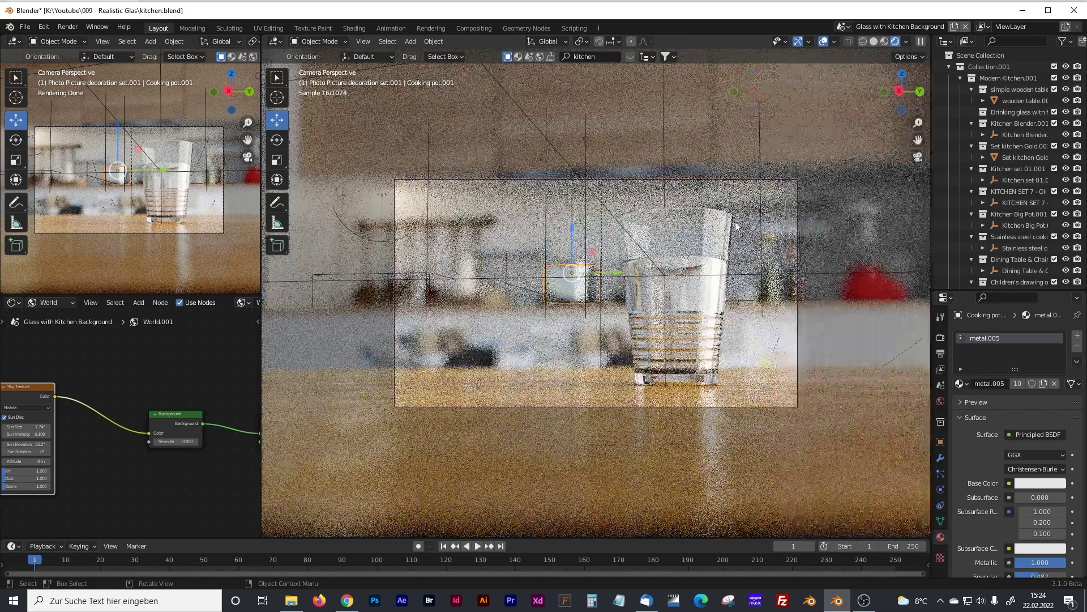
left_click(695, 298)
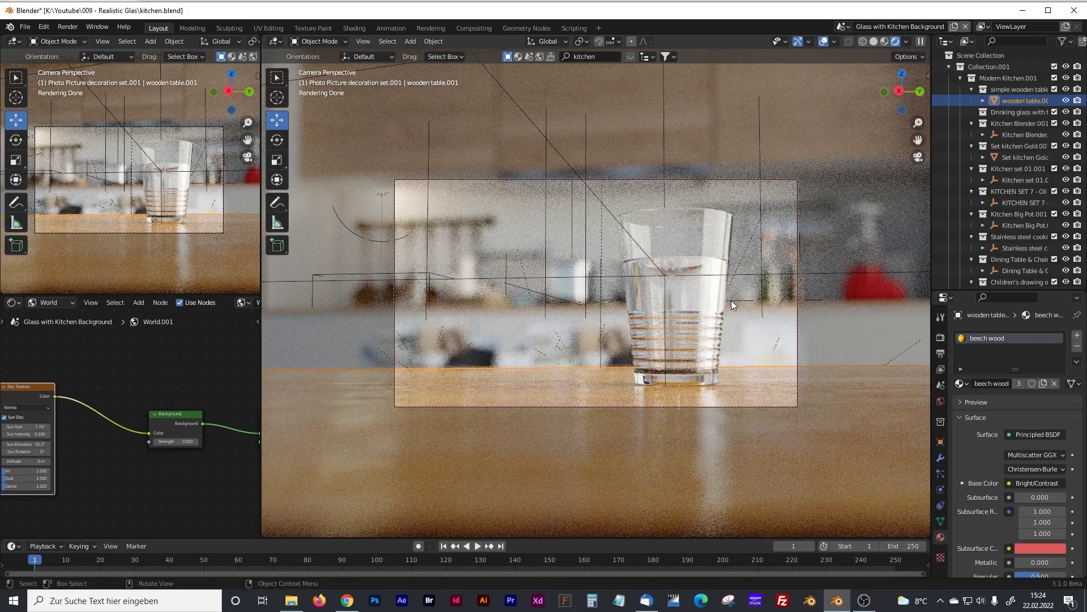
- Orbit above the rendered kitchen counter to inspect its texture, then bring up the scene list
middle_click_drag(731, 303, 563, 328)
key("KP_0")
middle_click_drag(579, 321, 593, 298)
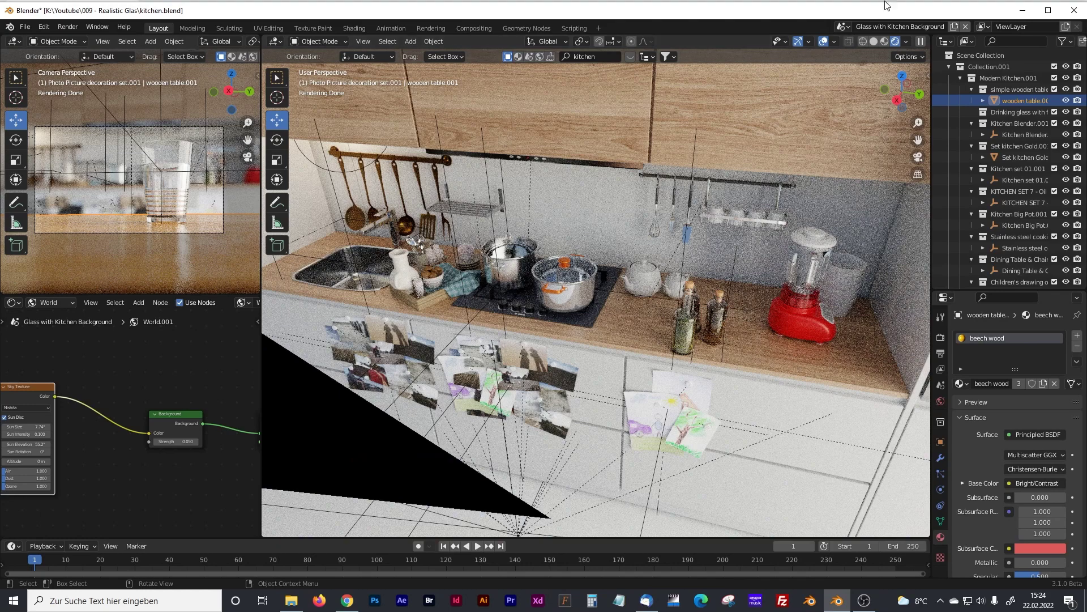
left_click(844, 26)
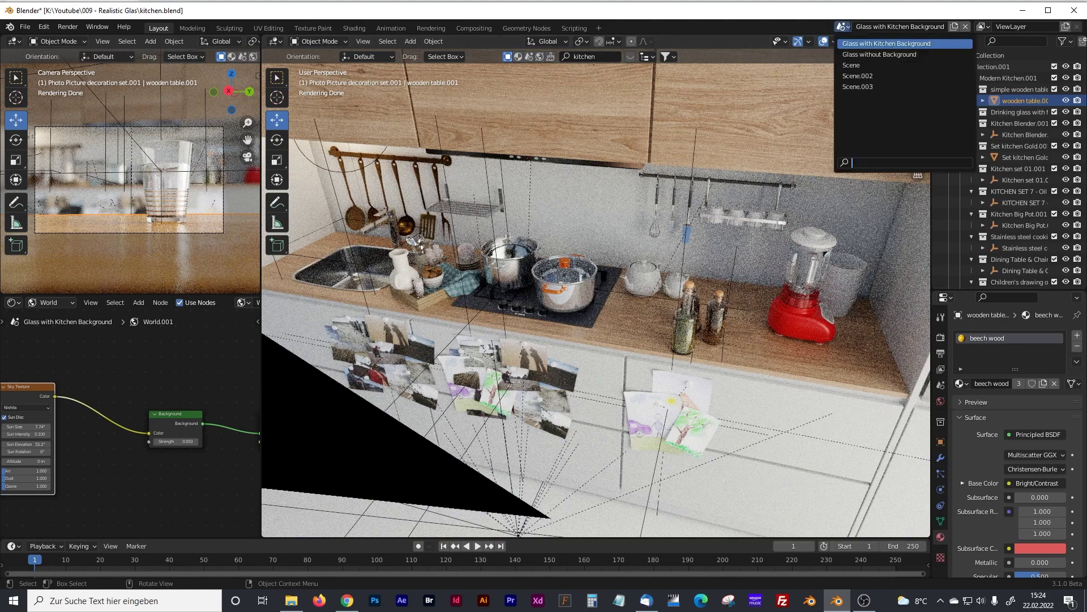
- Switch to the Glass without Background scene and orbit around the wooden table
left_click(864, 54)
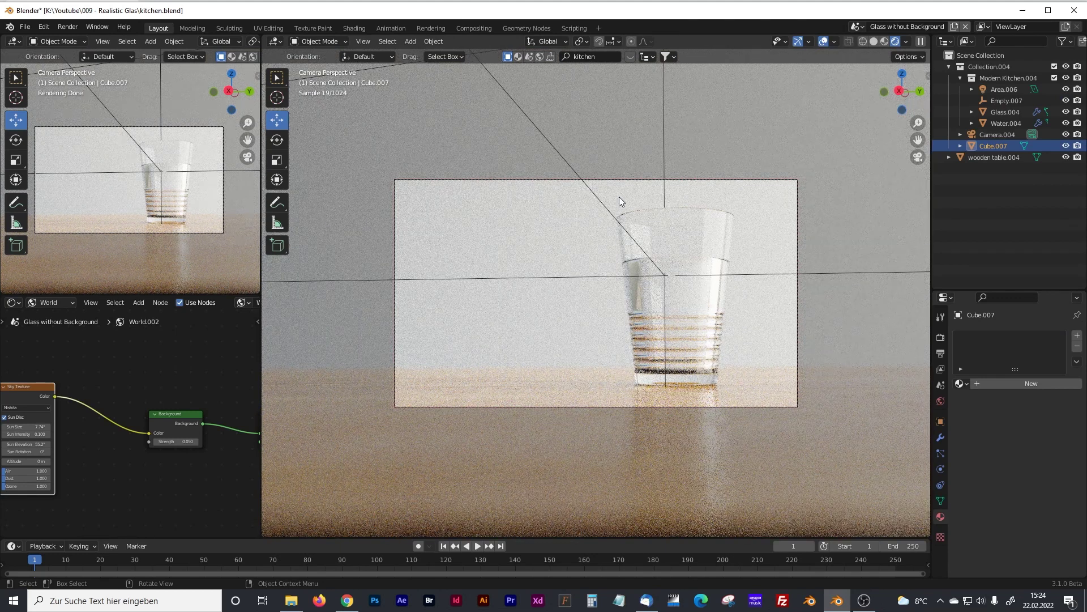
key("KP_0")
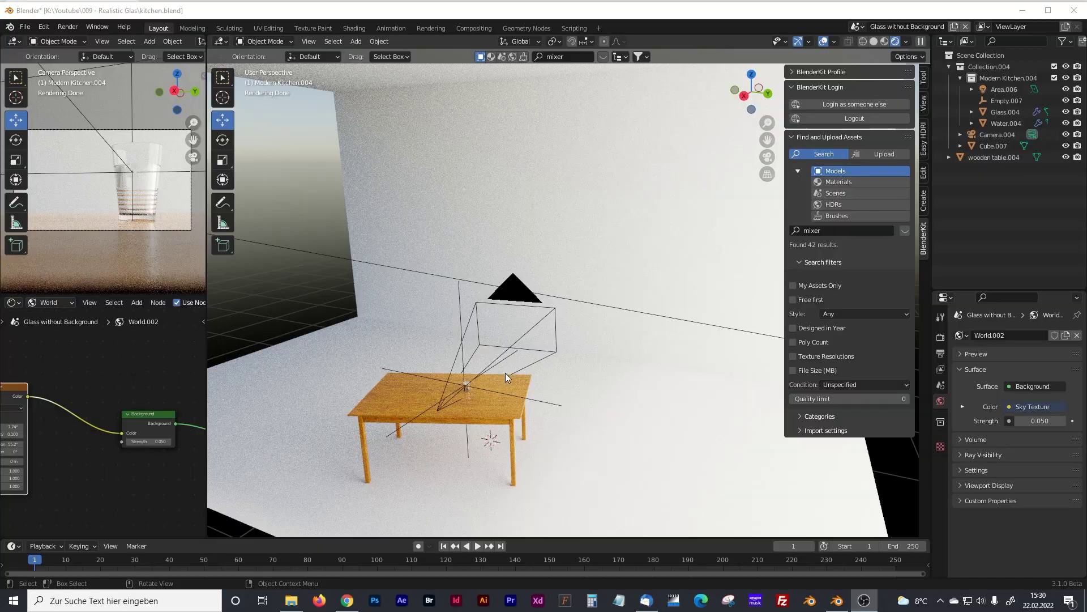
scroll(504, 371, "up", 3)
middle_click_drag(475, 412, 589, 337)
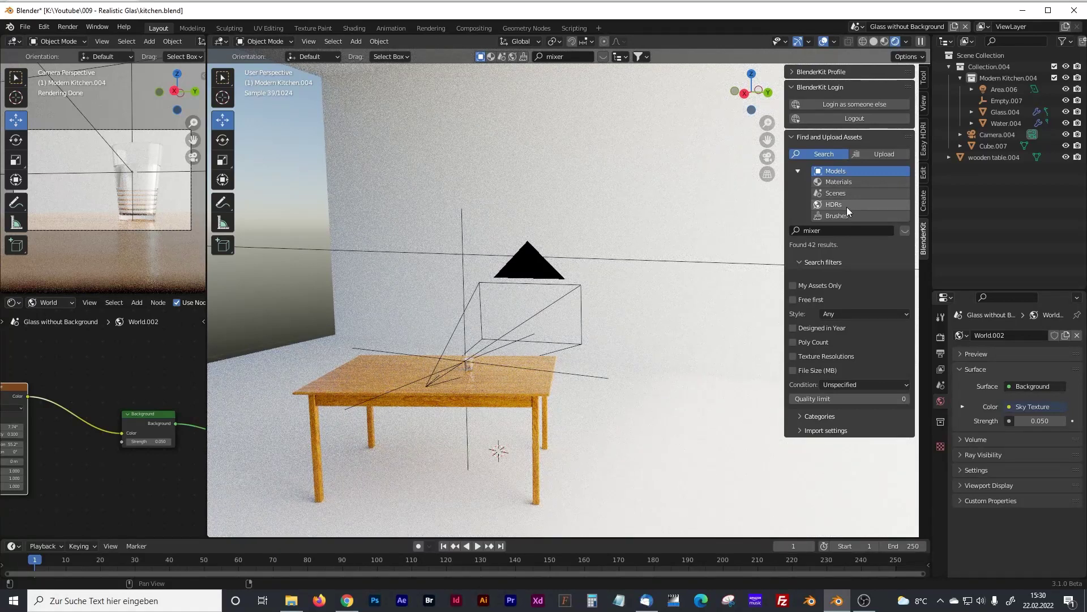
- Search BlenderKit for 'mixer' (42 results) and expand the search filters
left_click(868, 231)
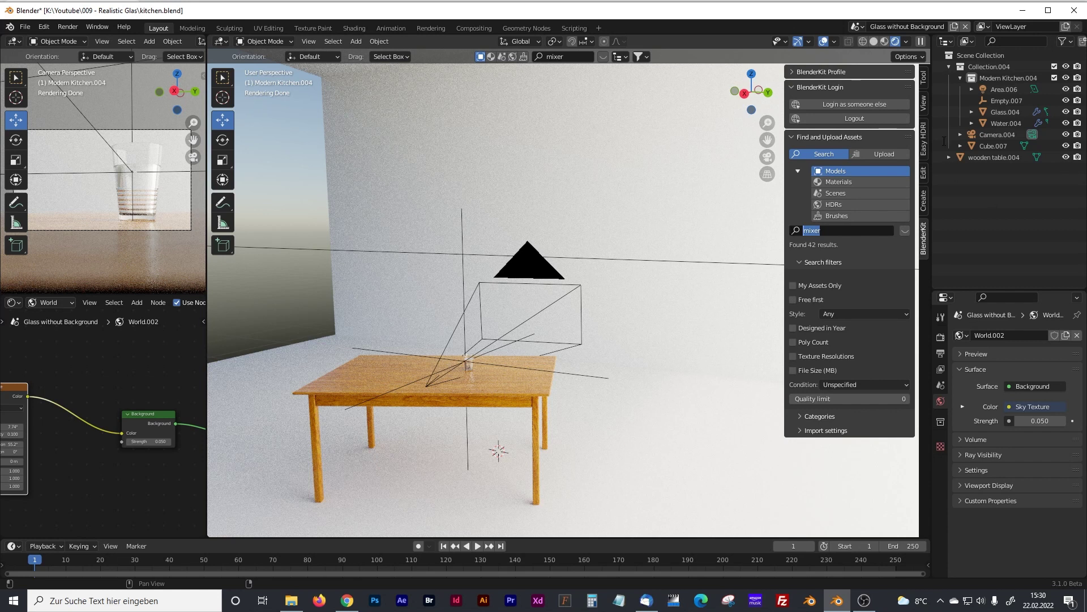
key("Return")
left_click(795, 137)
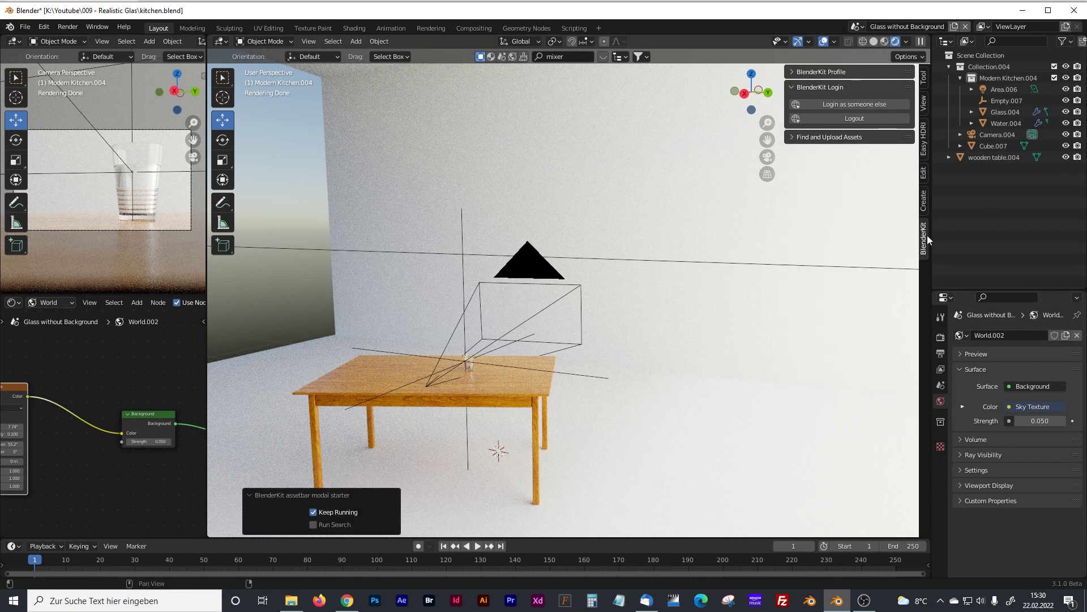
left_click(793, 138)
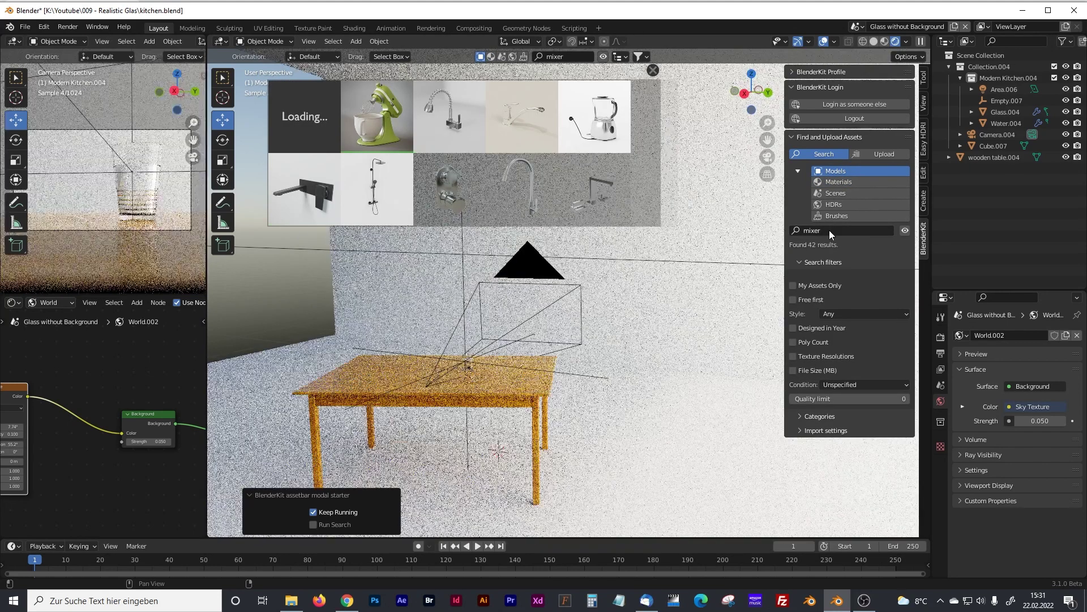
- Search BlenderKit for 'kitchen', browse the 639 results and add the Kitchen set black
left_click(830, 230)
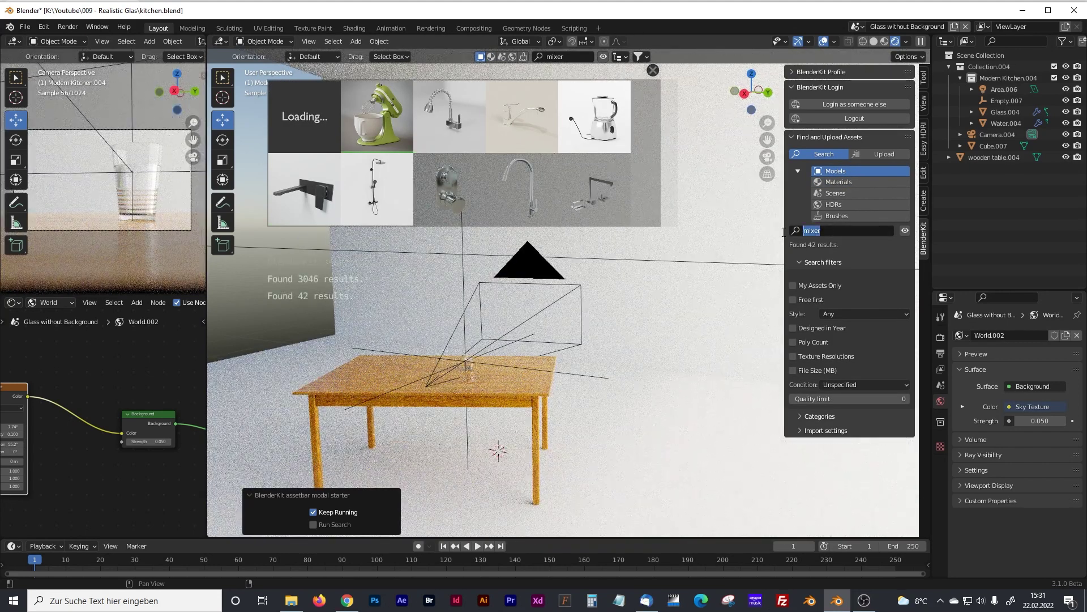
type("kitchen")
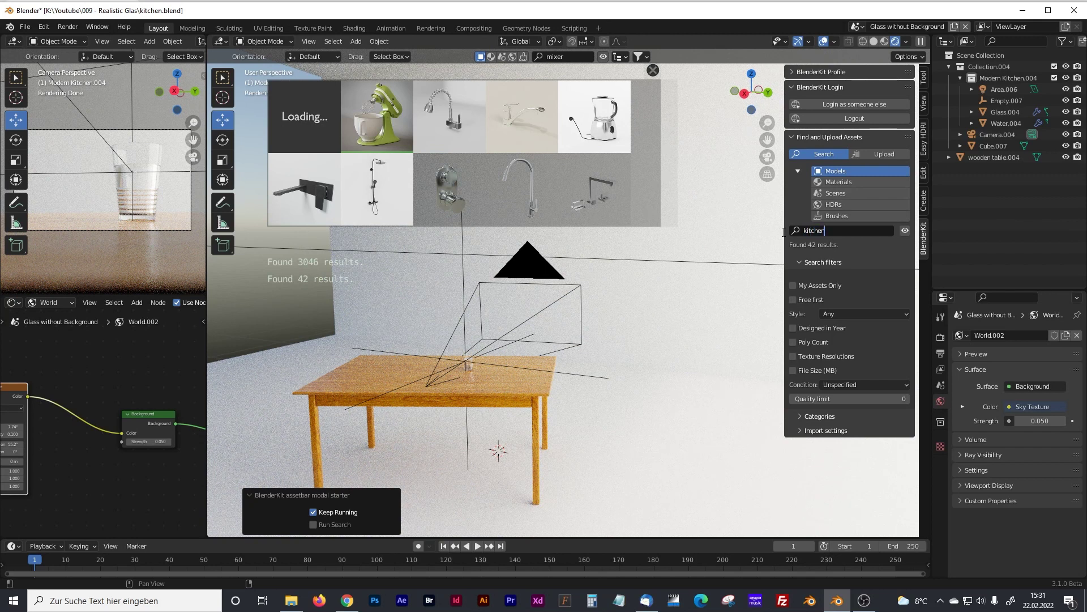
key("Return")
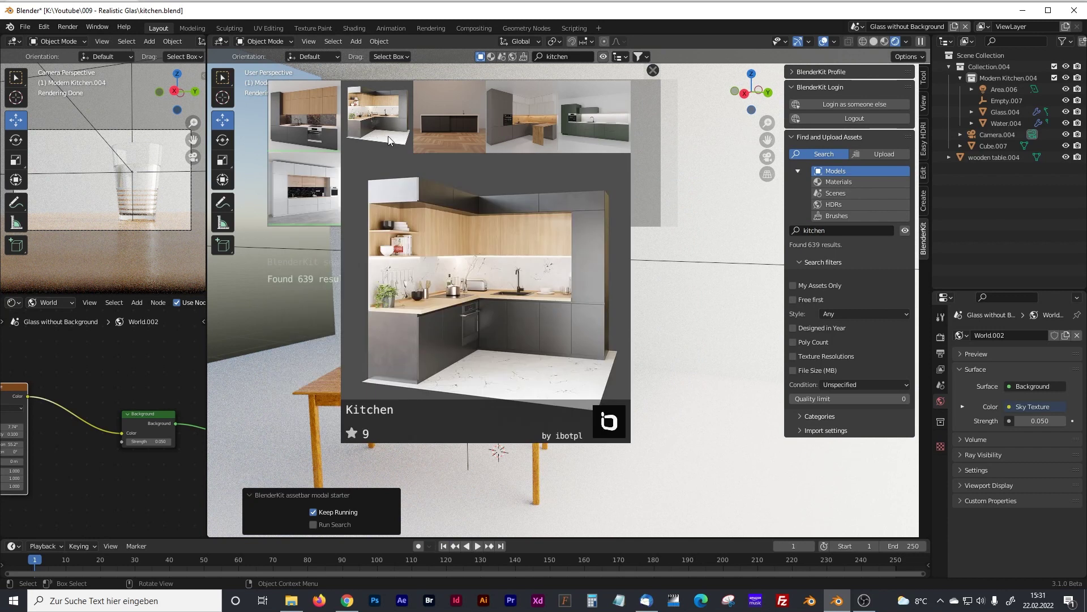
mouse_move(625, 130)
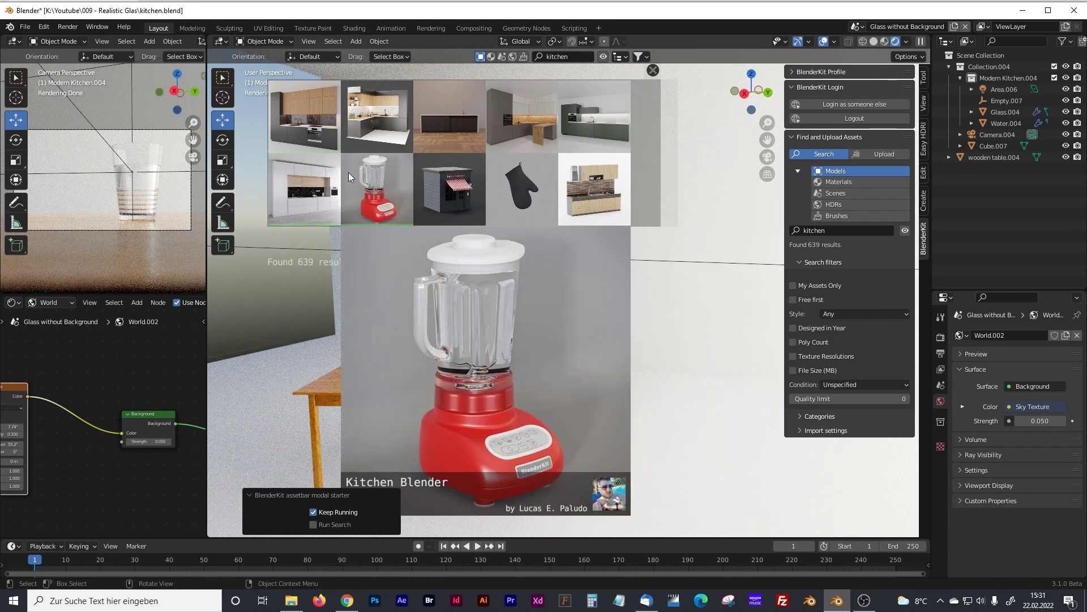
mouse_move(606, 181)
mouse_move(325, 192)
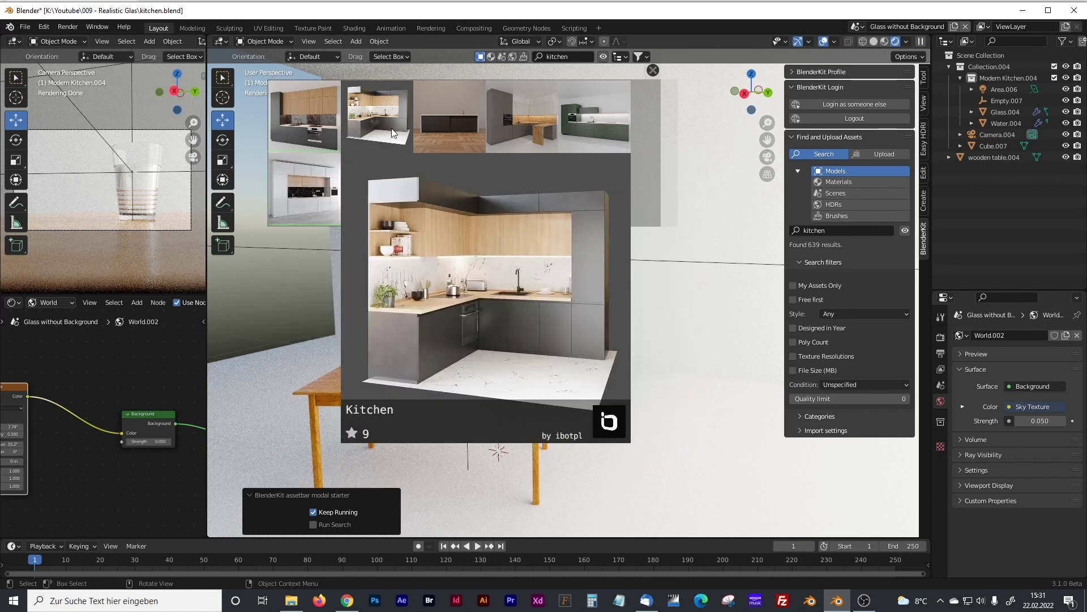
scroll(670, 171, "down", 2)
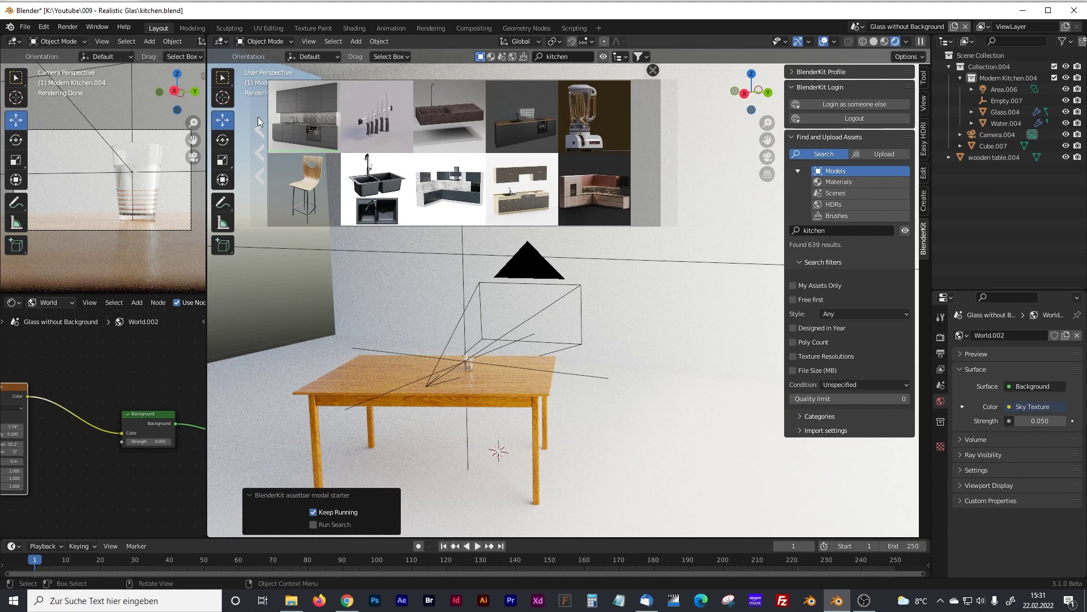
left_click(300, 132)
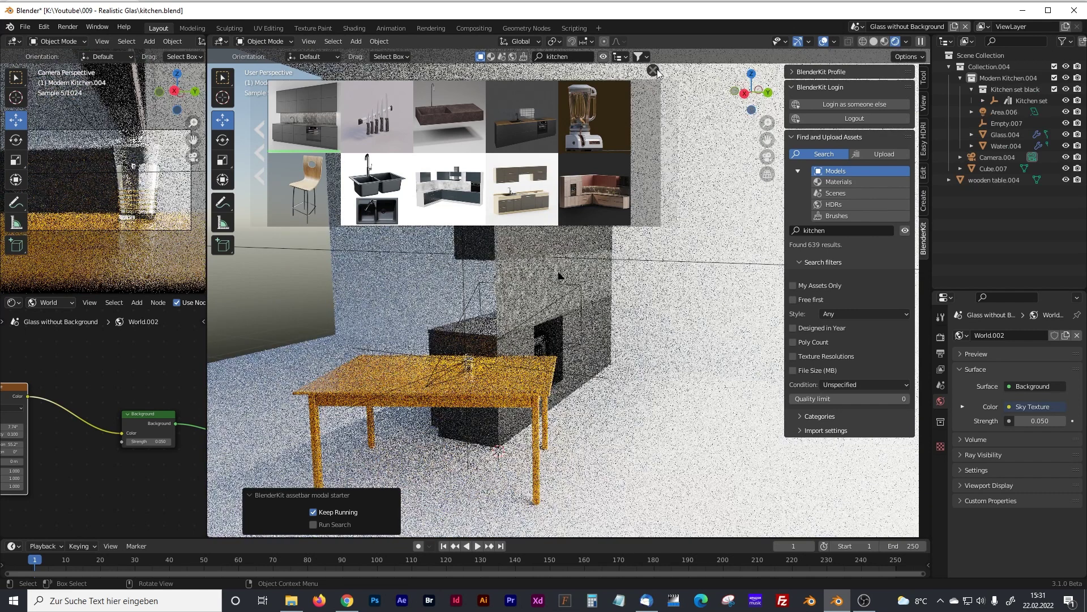
- Close the asset bar and select the Kitchen set object in the Outliner
left_click(653, 71)
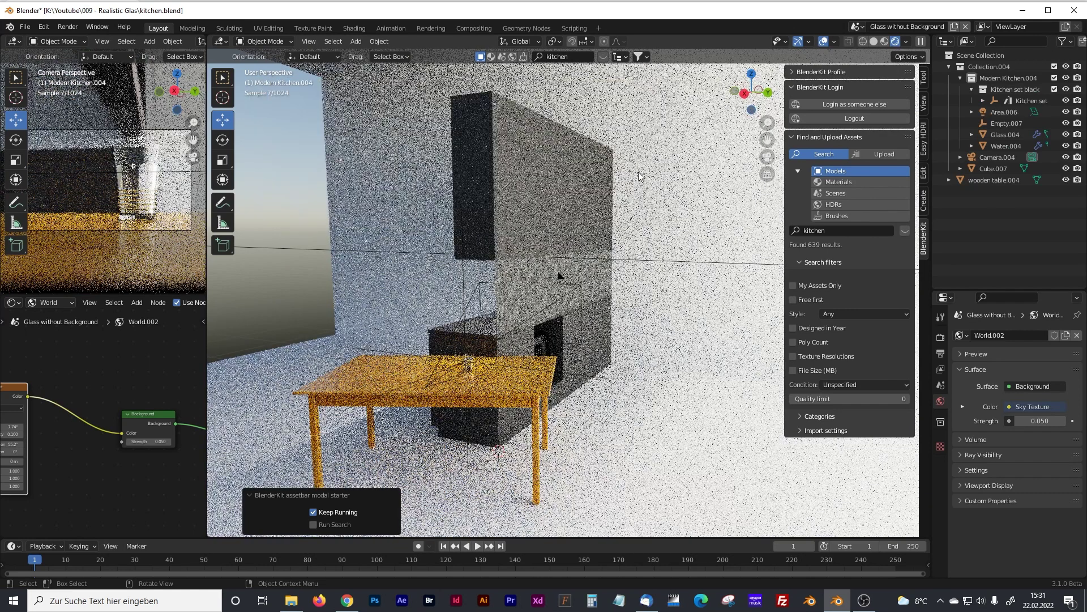
left_click(589, 343)
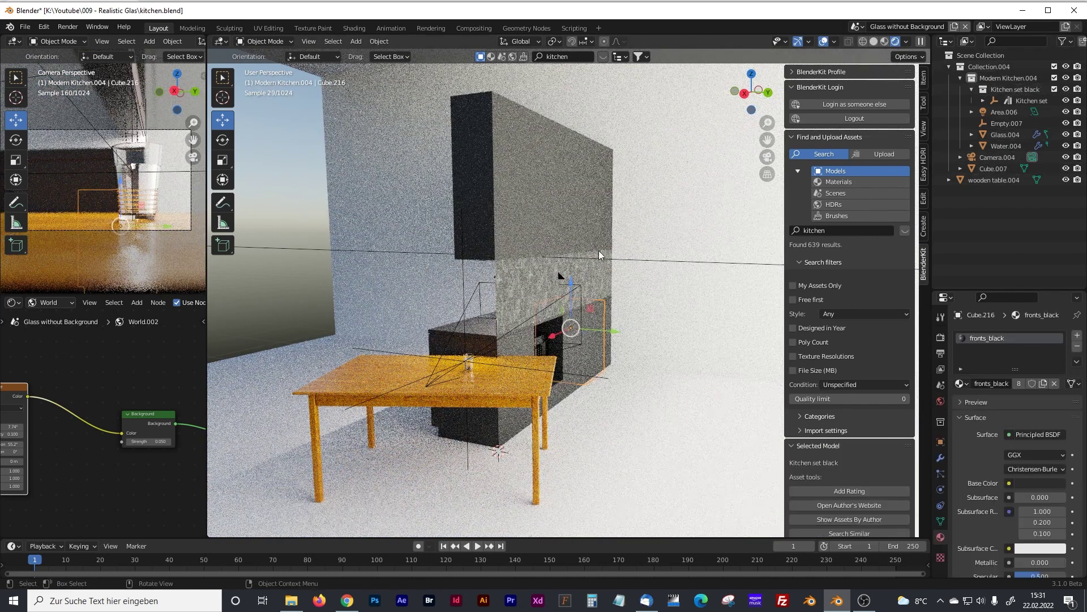
left_click(566, 240)
left_click(1000, 92)
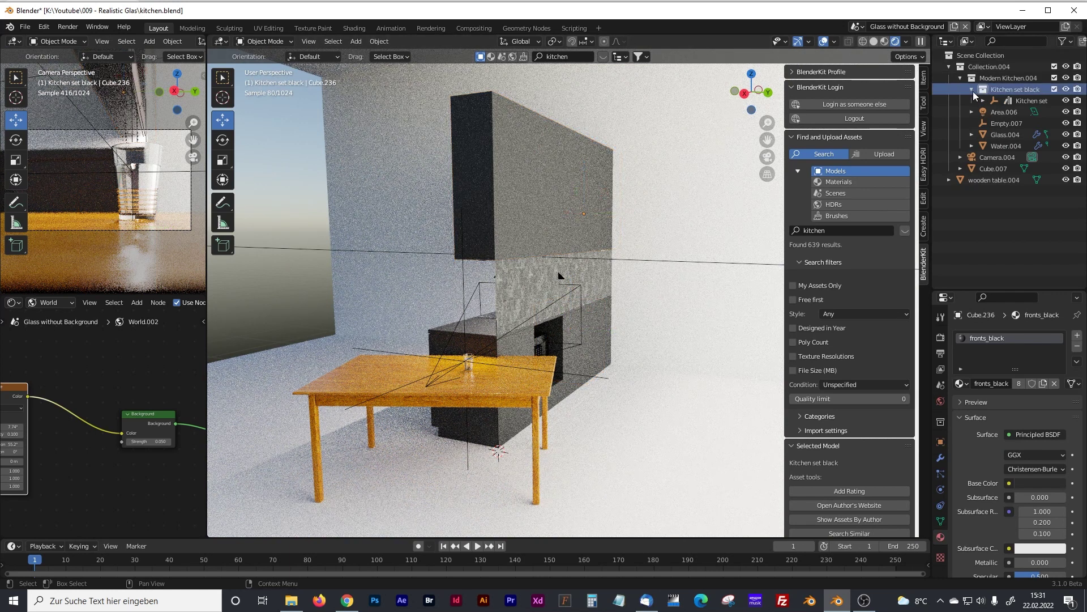
left_click(972, 90)
left_click(972, 89)
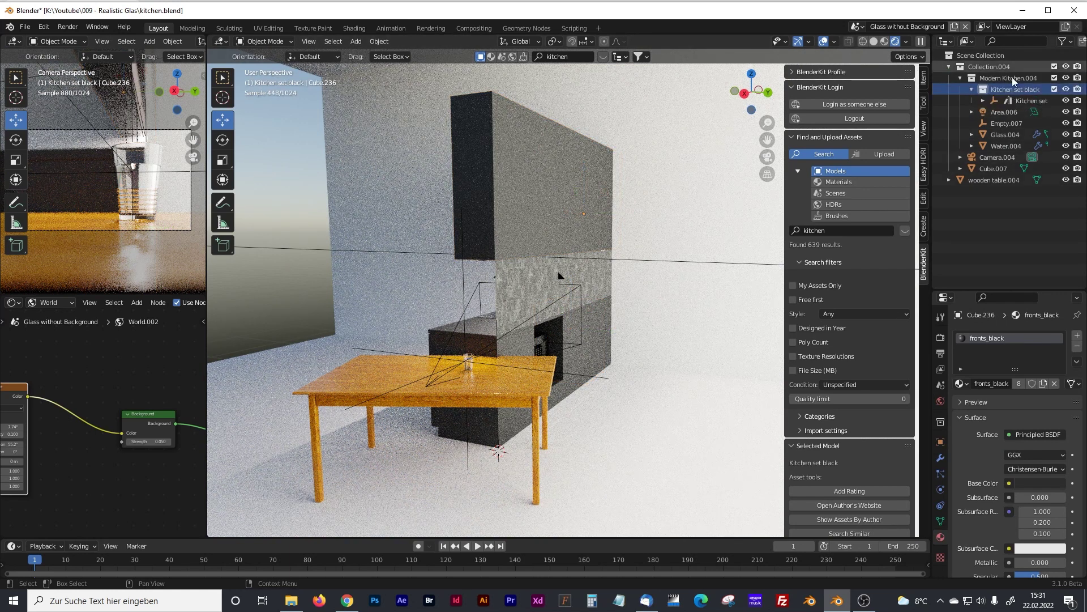
left_click(1017, 101)
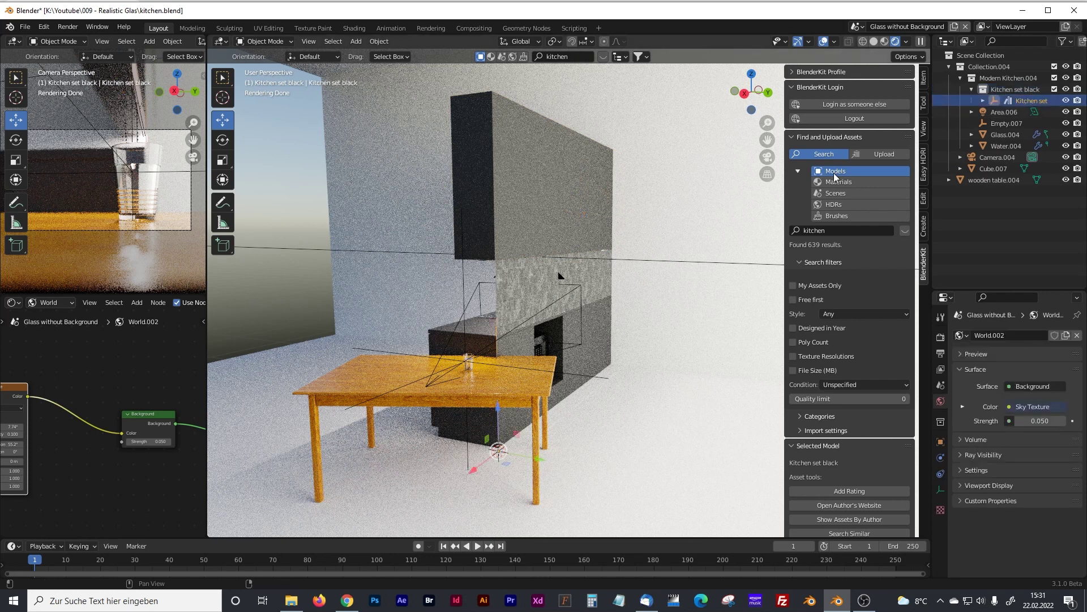
- In solid shading, rotate the kitchen set 90° on Z and slide it back along X
left_click(225, 141)
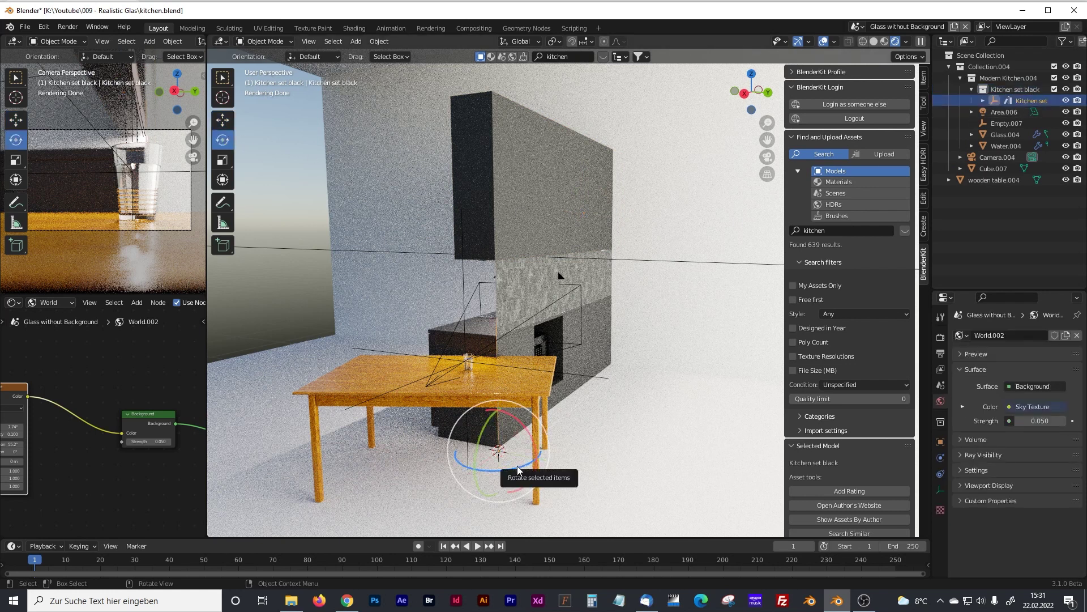
left_click(873, 42)
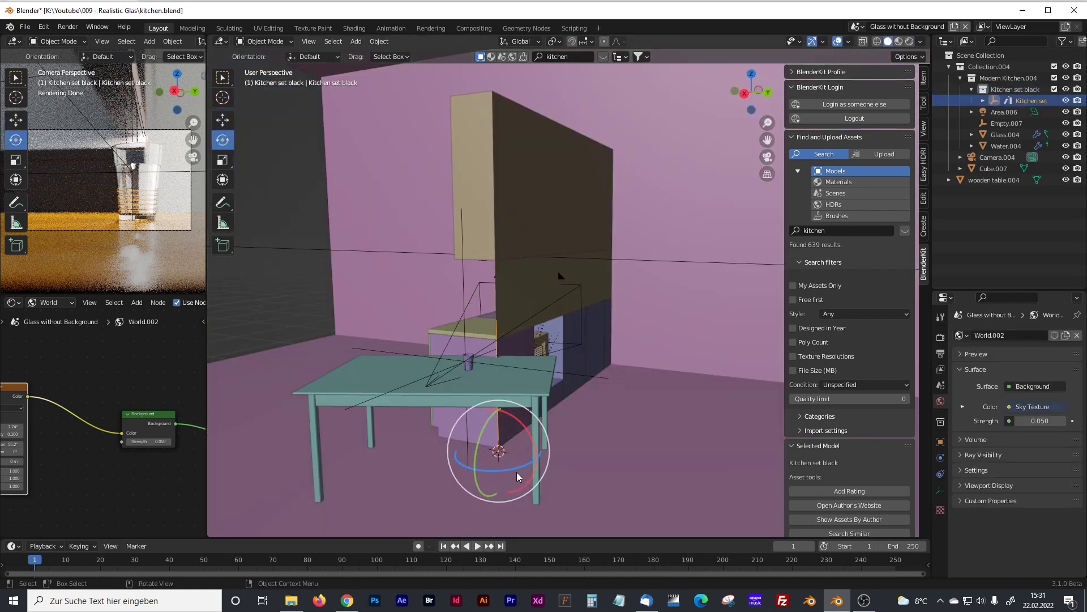
left_click_drag(516, 471, 574, 385)
left_click(222, 119)
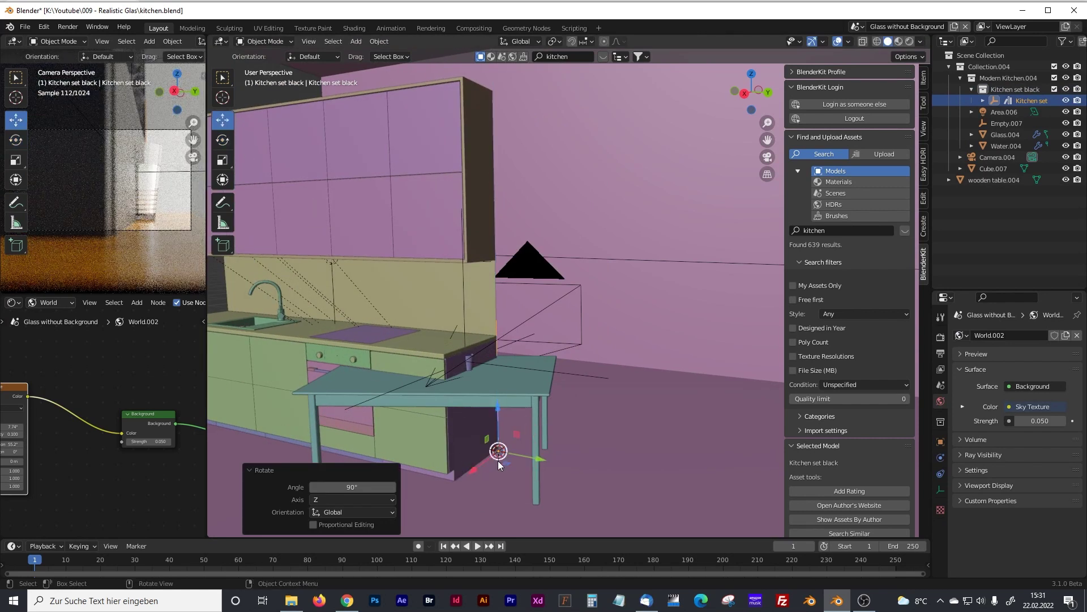
left_click_drag(482, 463, 600, 383)
key("KP_1")
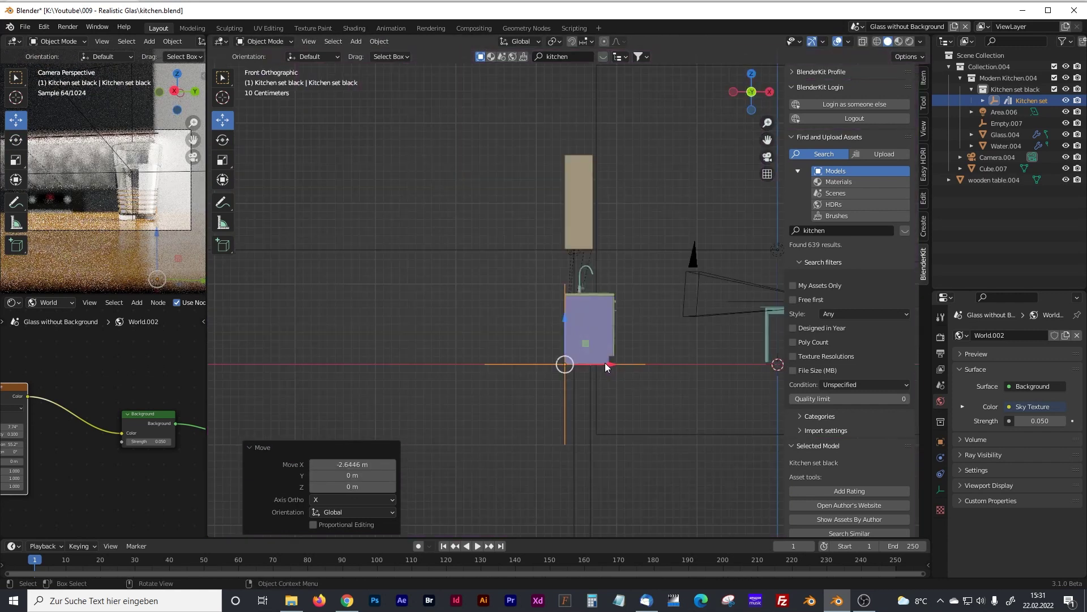
- Move the kitchen set behind the table using the camera view, then orbit to inspect it
middle_click_drag(638, 362, 599, 365)
scroll(595, 365, "up", 5)
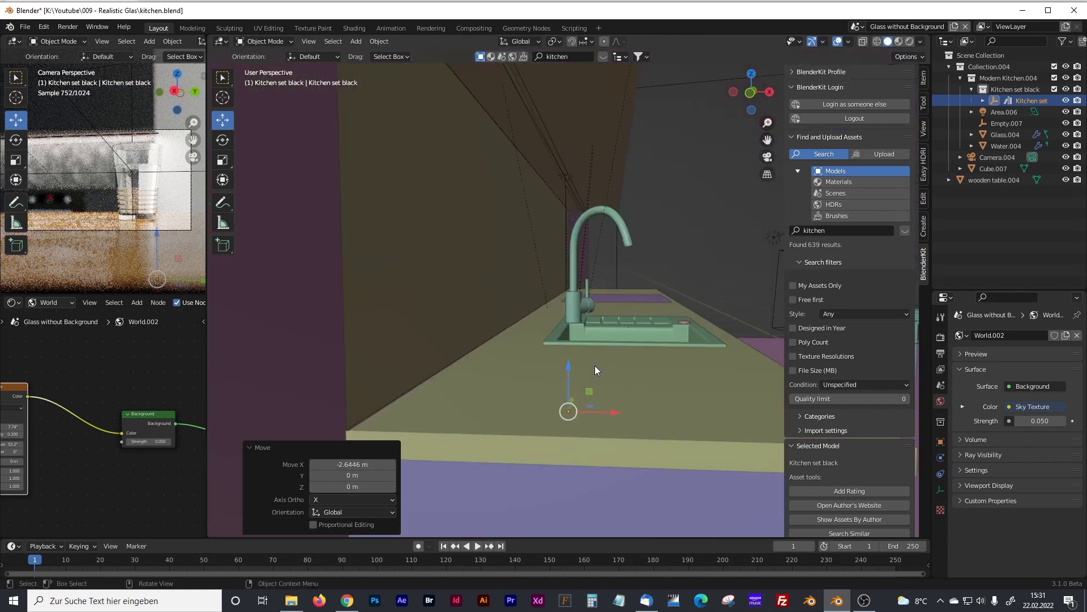
key("KP_0")
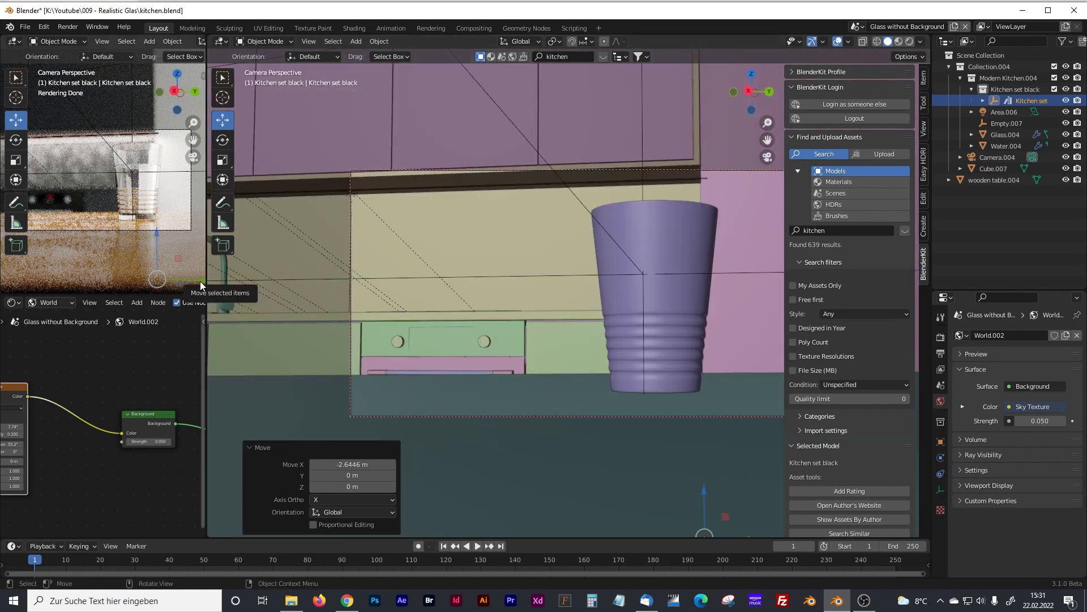
key("g")
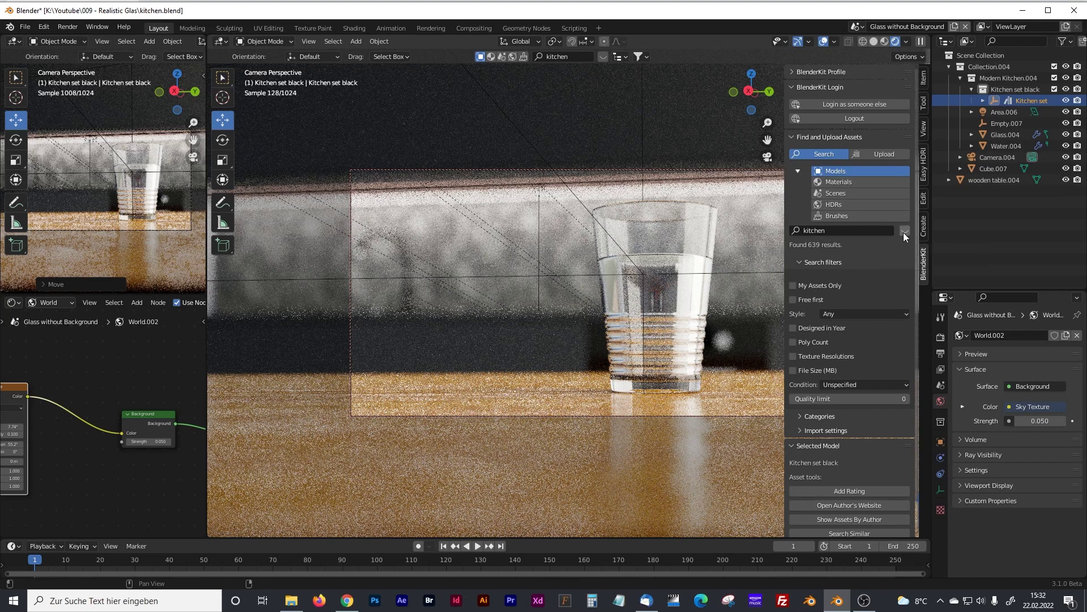
key("KP_0")
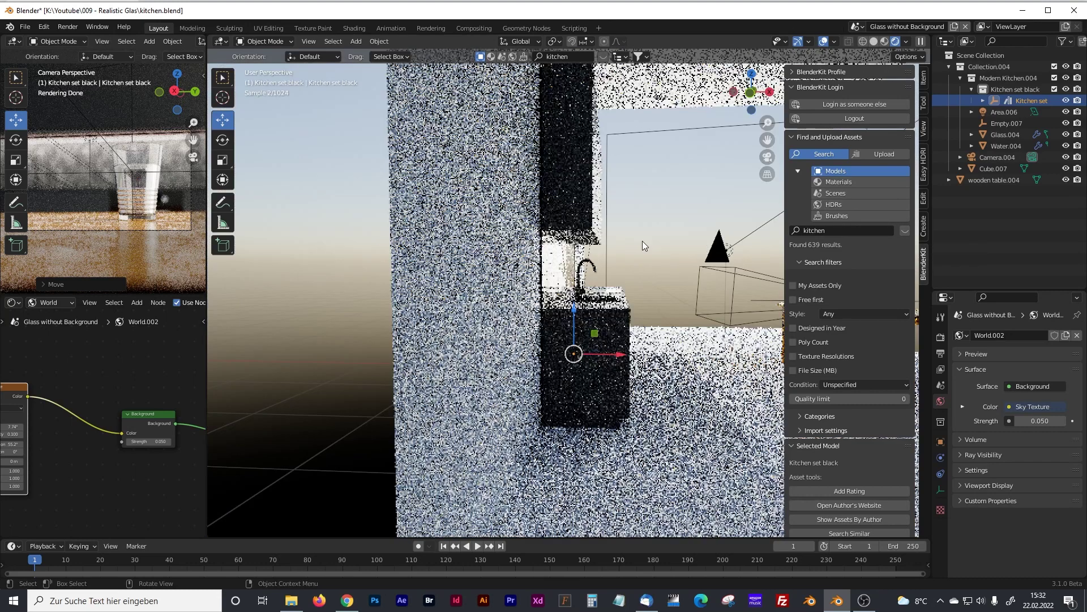
middle_click_drag(642, 240, 524, 306)
scroll(524, 306, "up", 2)
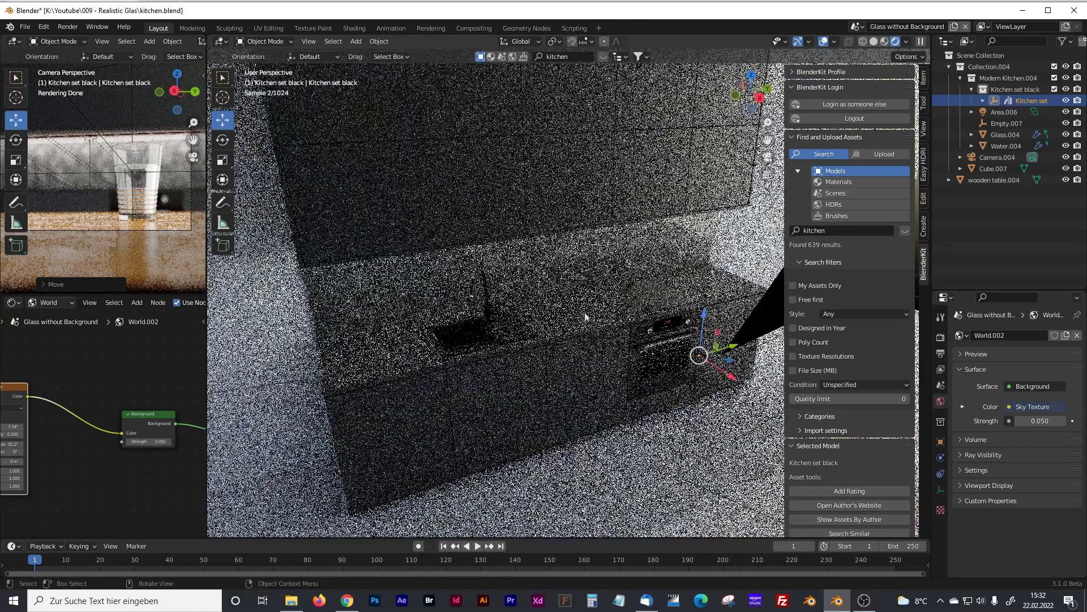
left_click(833, 230)
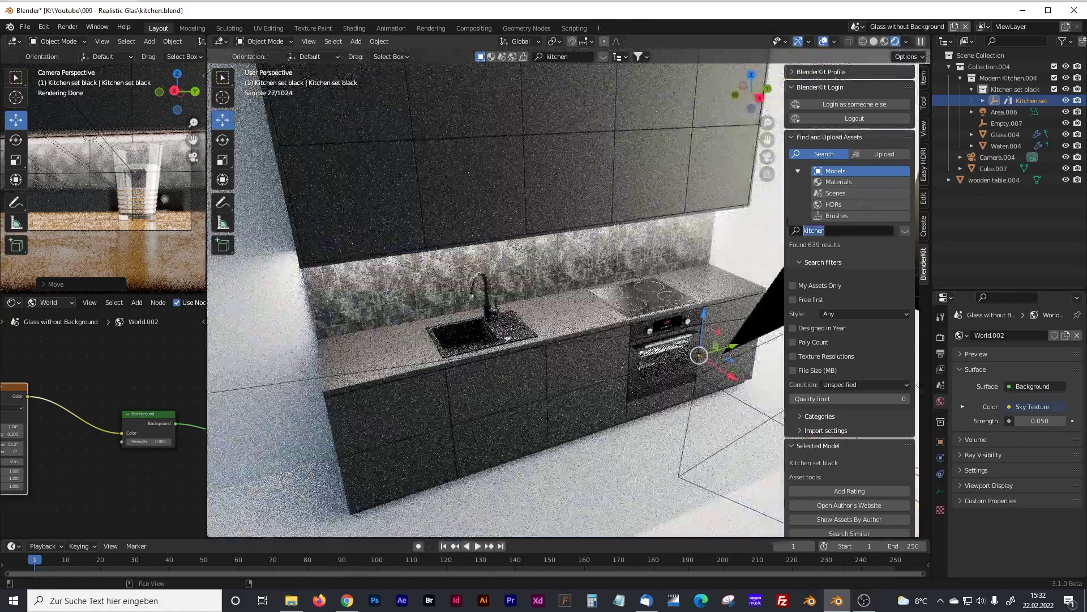
- Search BlenderKit for 'mixer' and page through the results to find the Food Mixer
type("mixer")
key("Return")
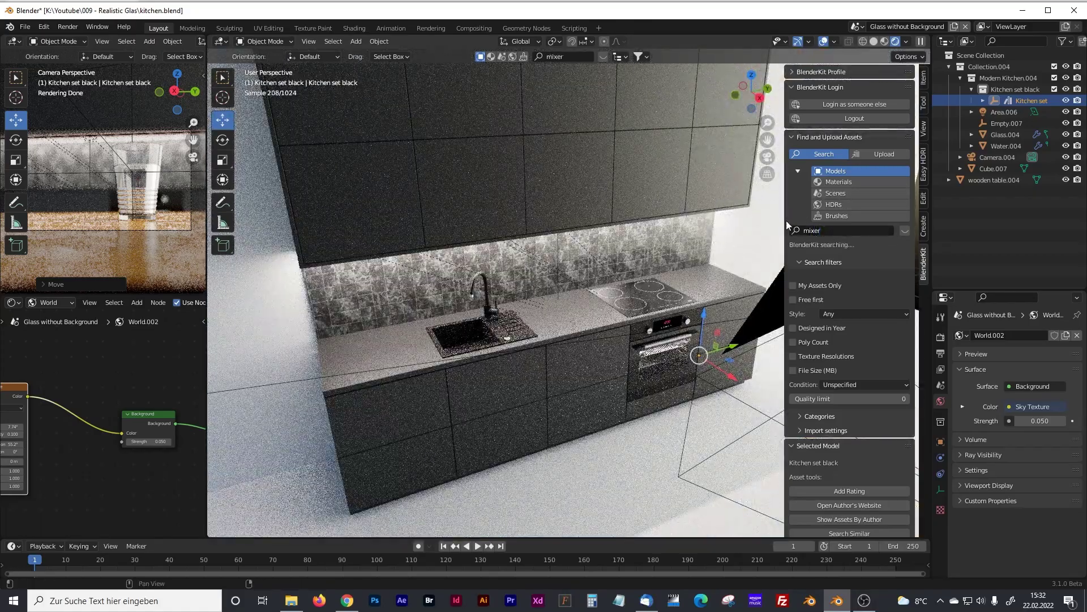
left_click(672, 154)
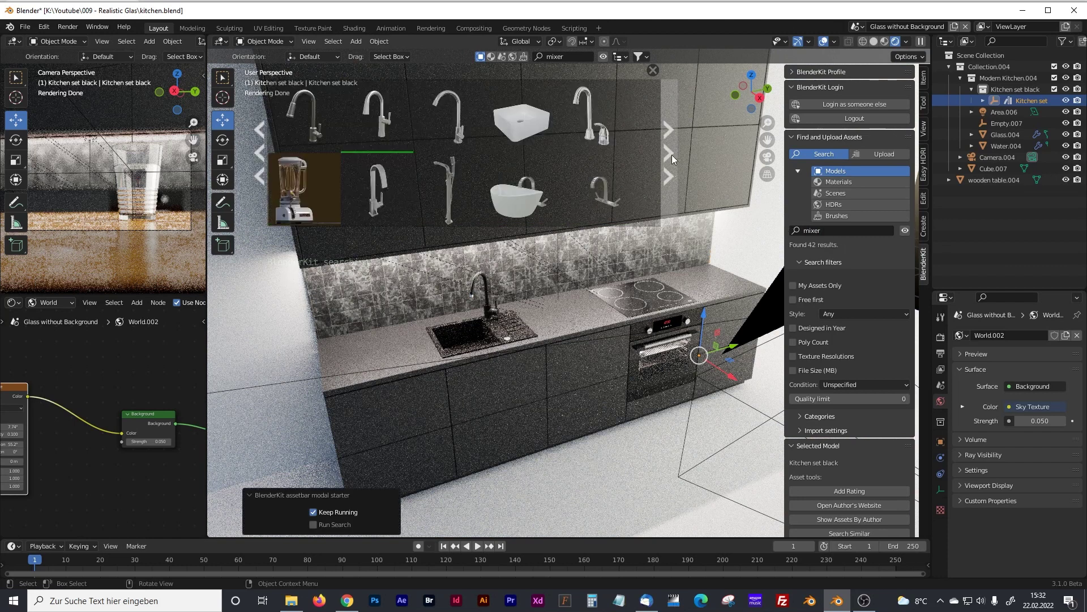
left_click(672, 154)
left_click(672, 154)
mouse_move(269, 146)
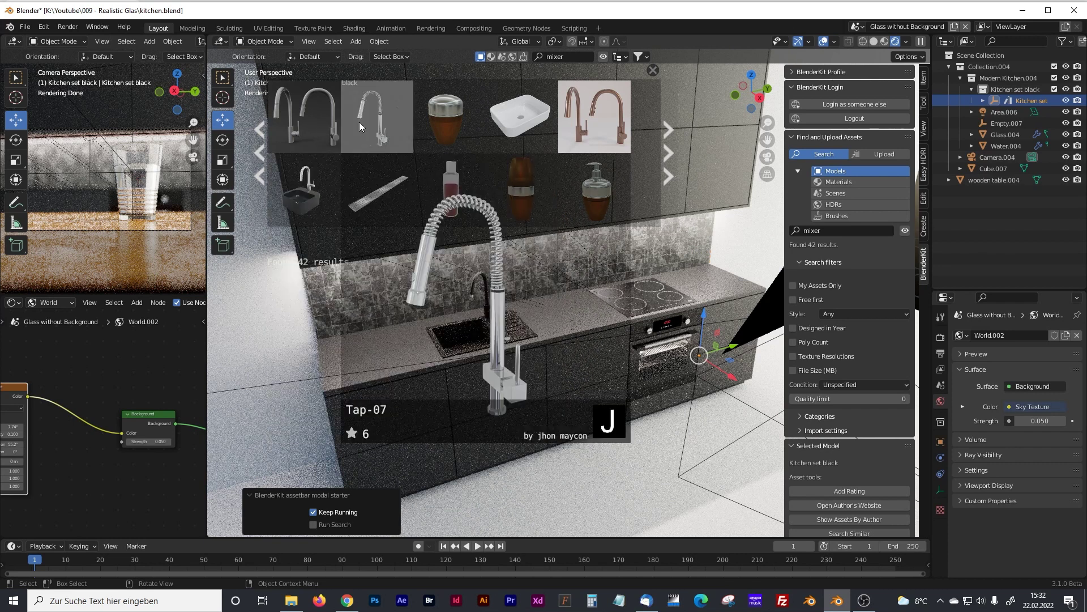
mouse_move(310, 133)
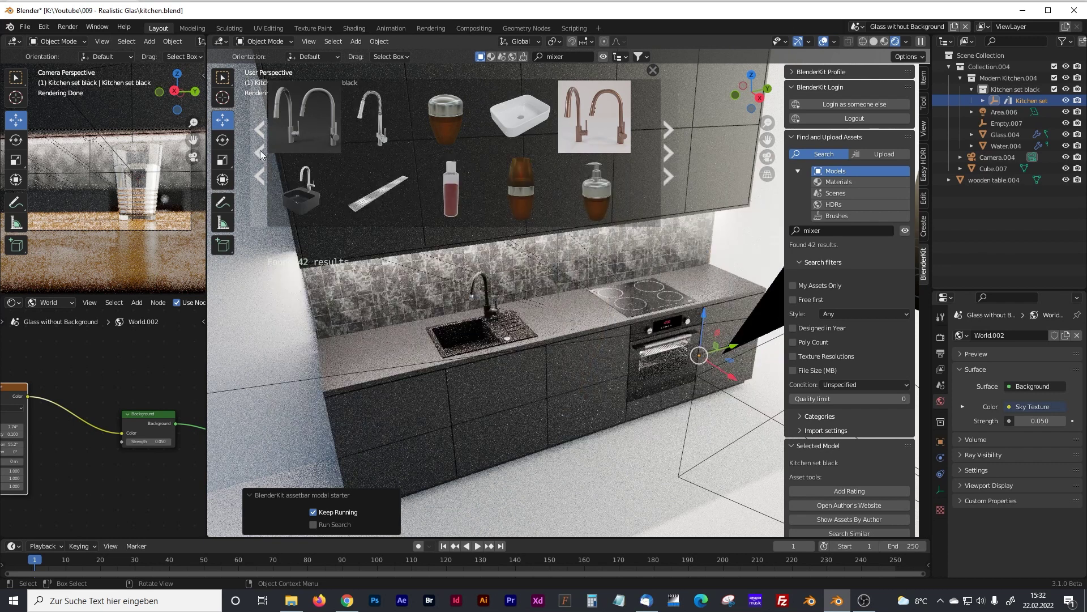
mouse_move(361, 130)
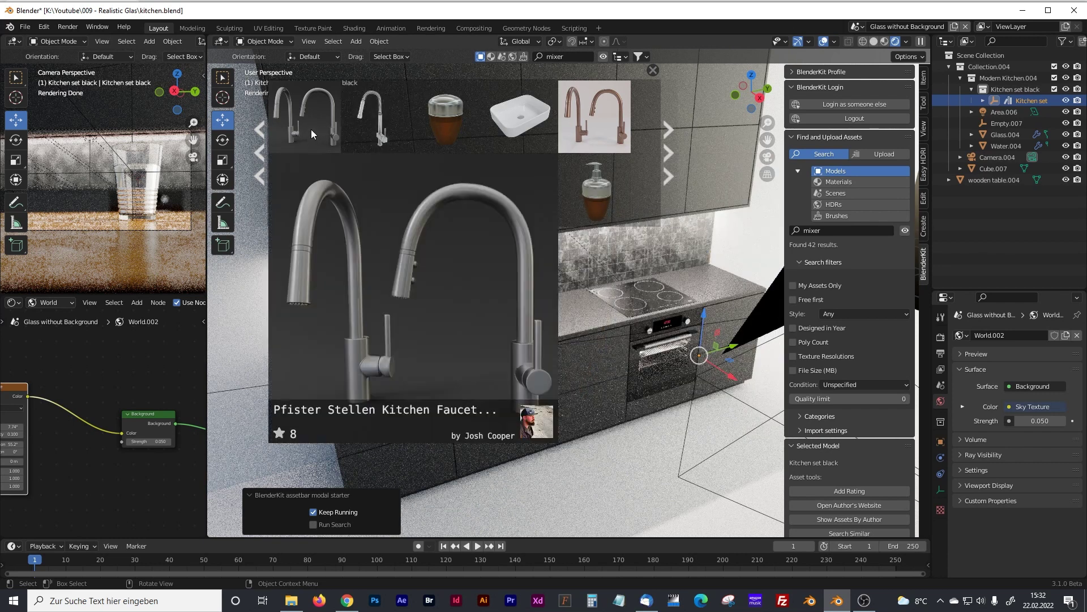
left_click(261, 153)
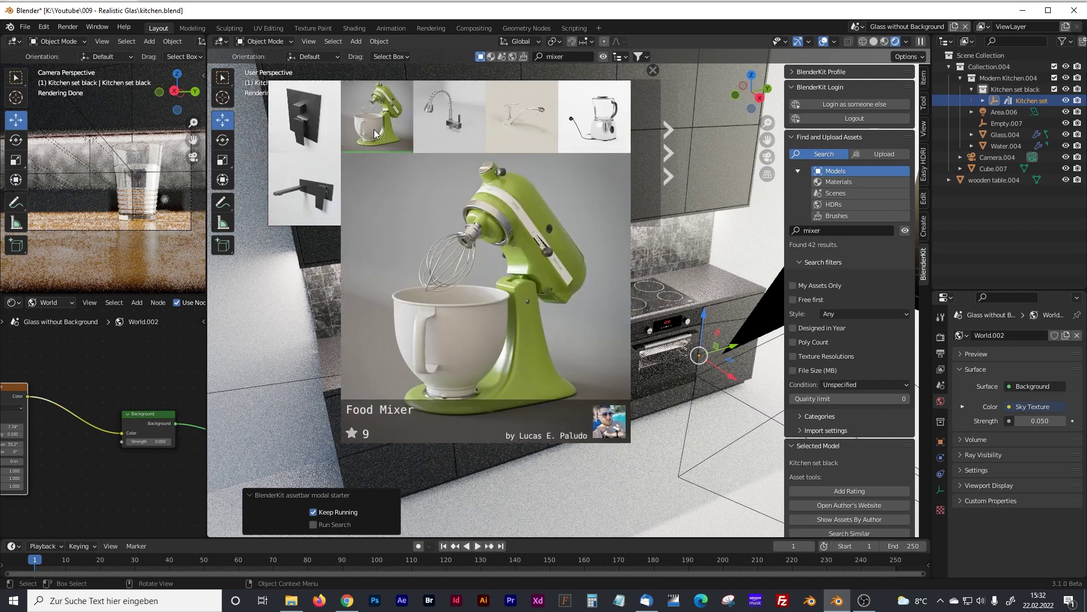
- Drop the green Food Mixer onto the counter beside the sink and frame it in the view
left_click_drag(374, 122, 560, 315)
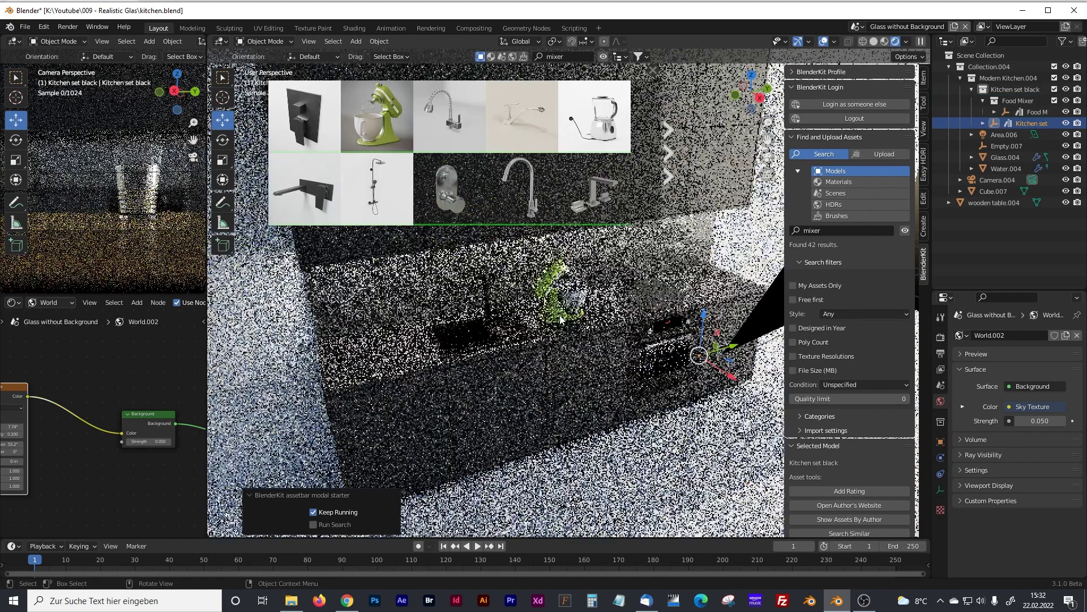
left_click(652, 70)
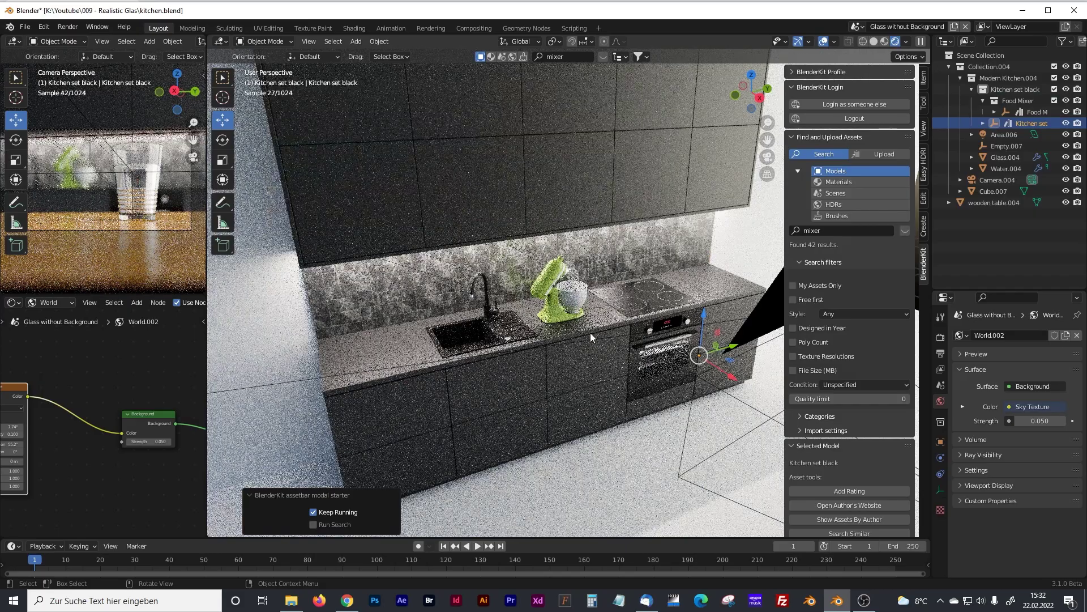
scroll(585, 328, "up", 6)
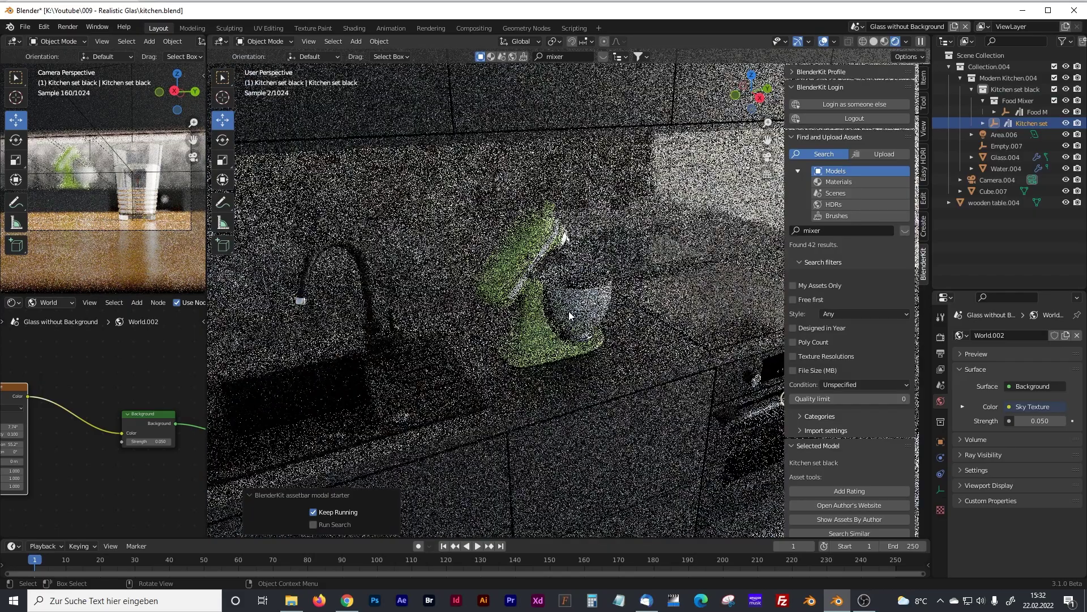
middle_click_drag(770, 280, 737, 295, "shift")
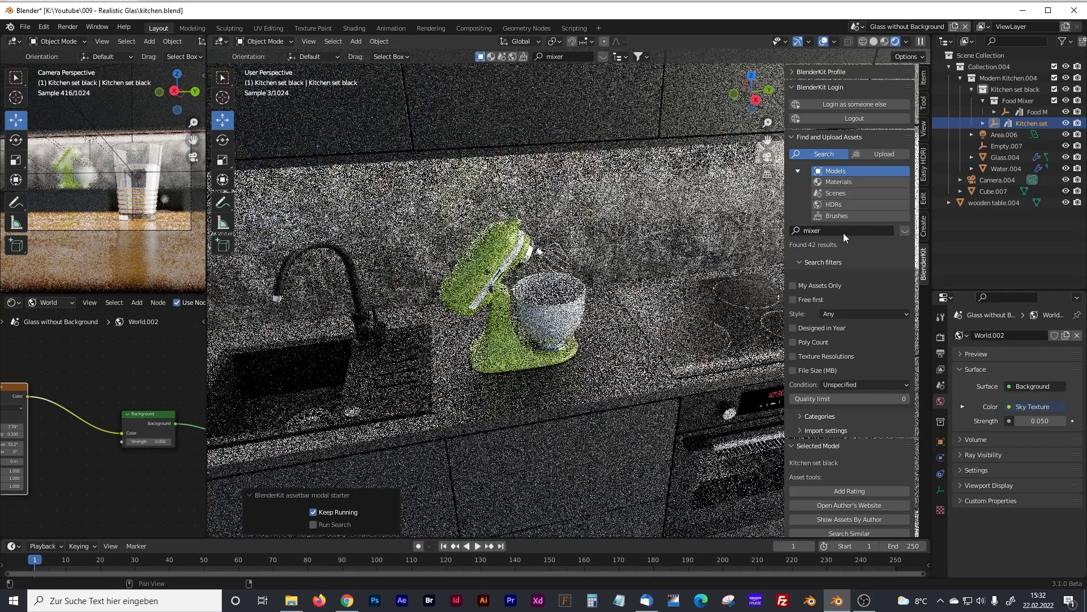
left_click(844, 230)
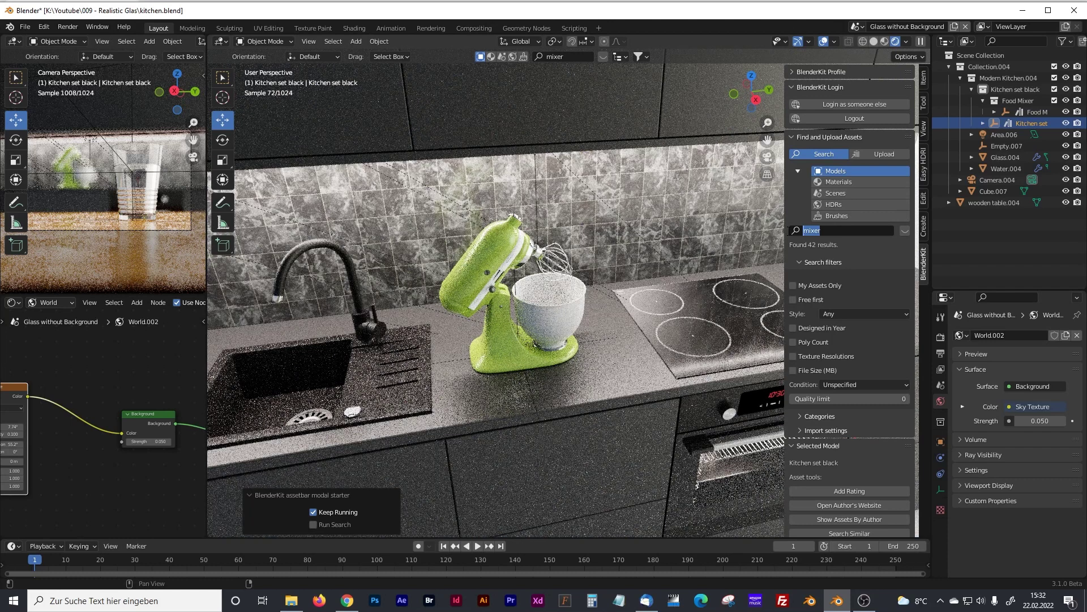
- Search 'cooking', place two cooking pots on the stove and switch to Solid shading
type("cooking")
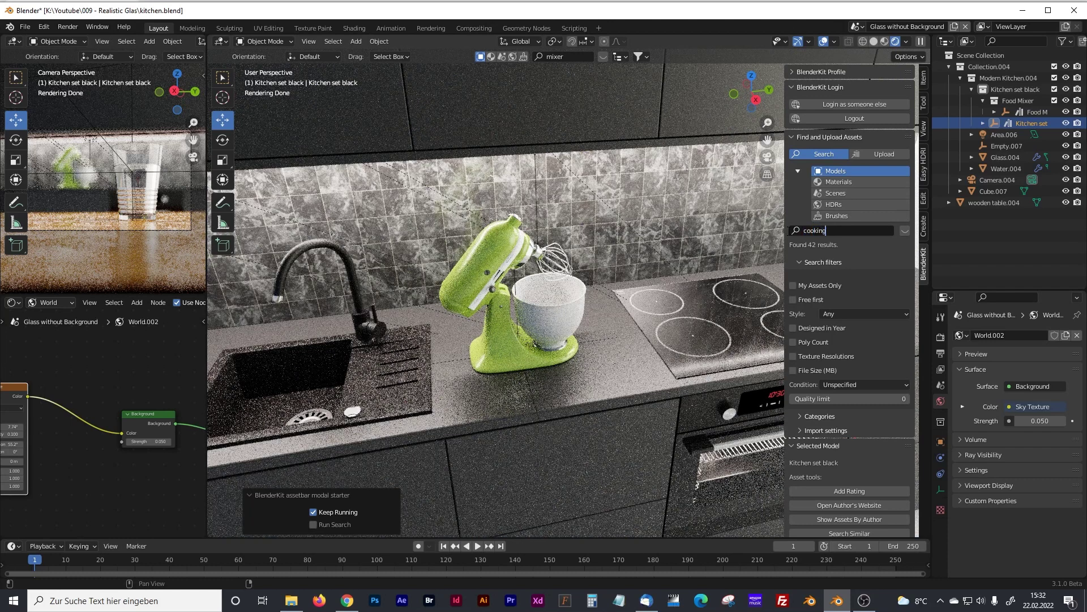
key("Return")
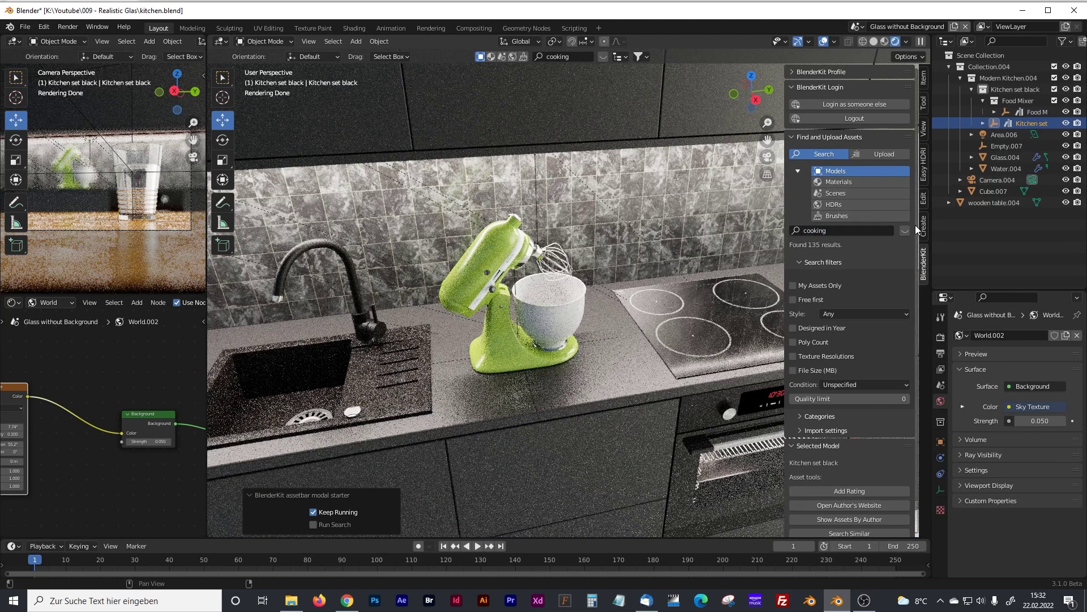
mouse_move(528, 165)
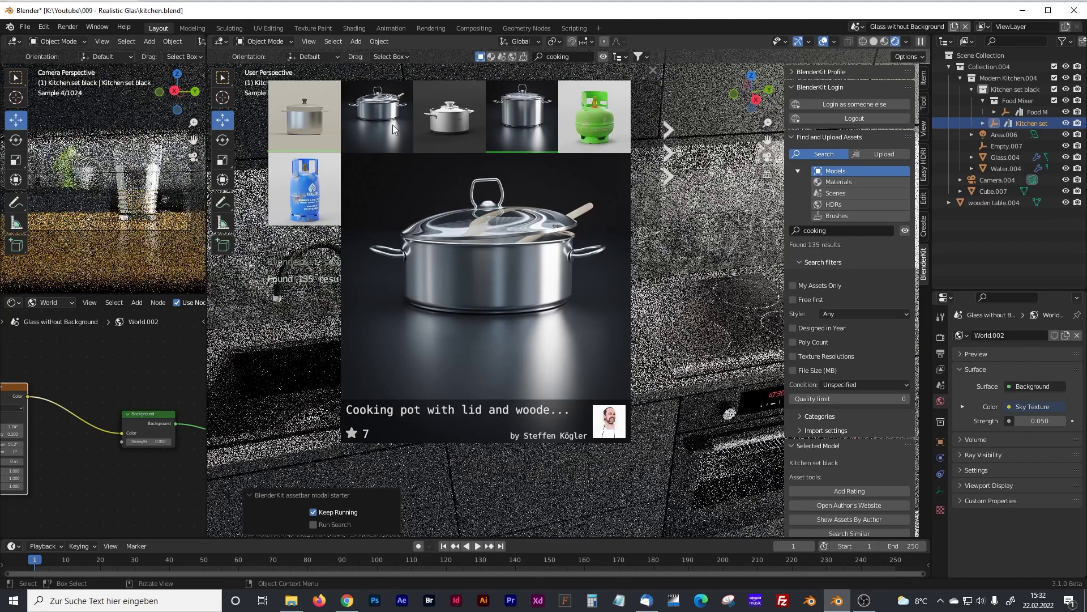
left_click_drag(388, 121, 708, 339)
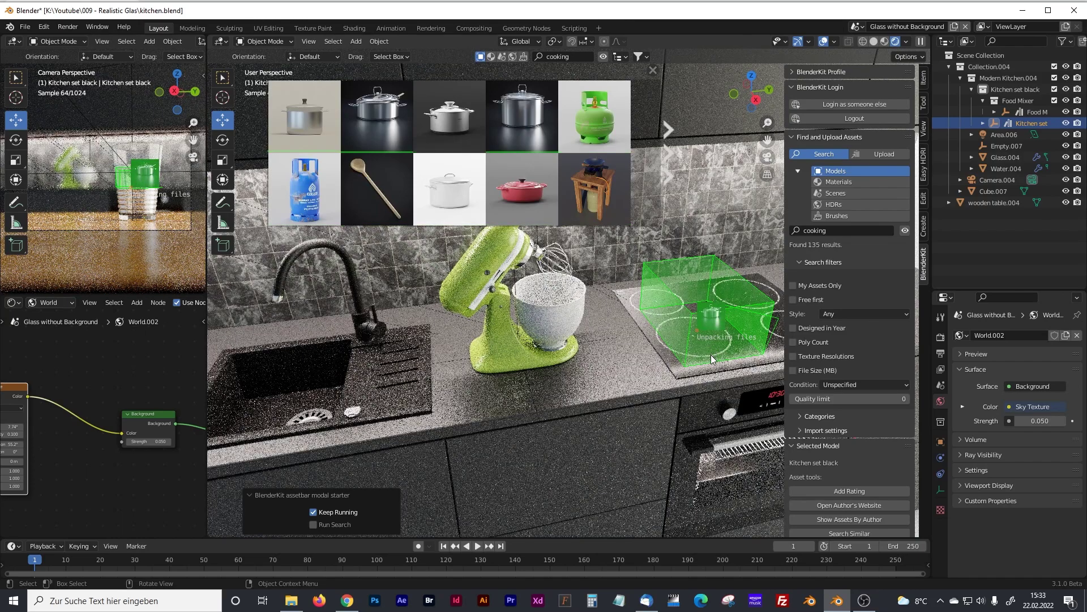
scroll(696, 355, "up", 4)
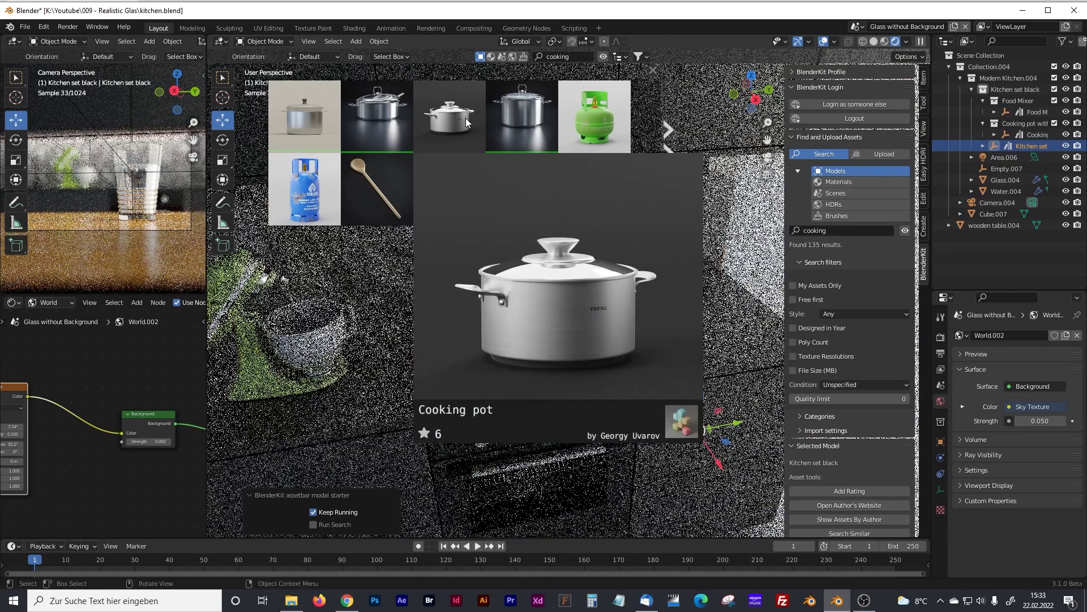
left_click_drag(449, 116, 593, 370)
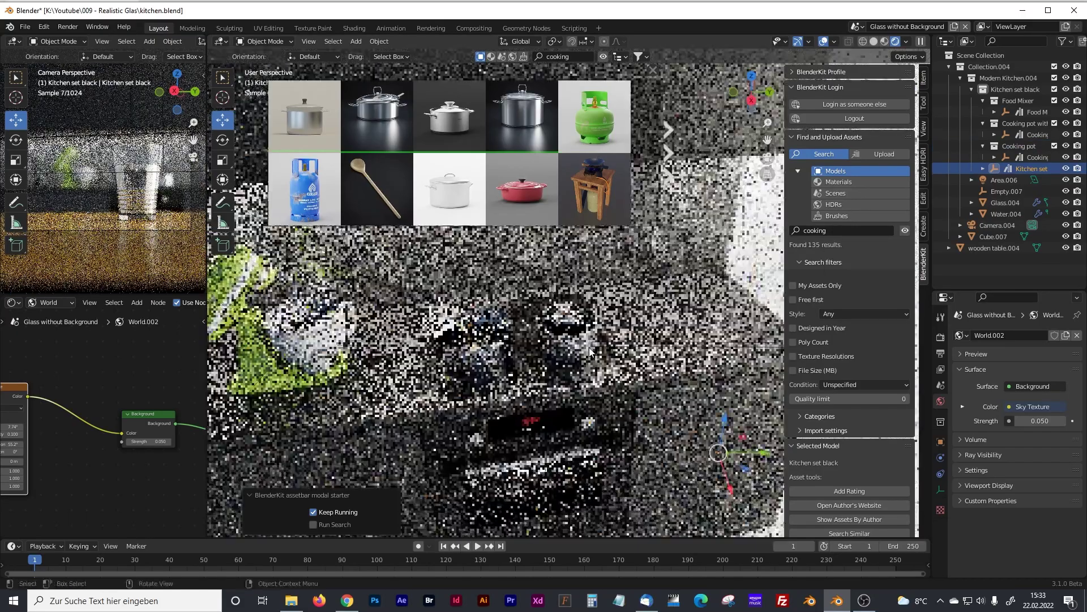
left_click(874, 42)
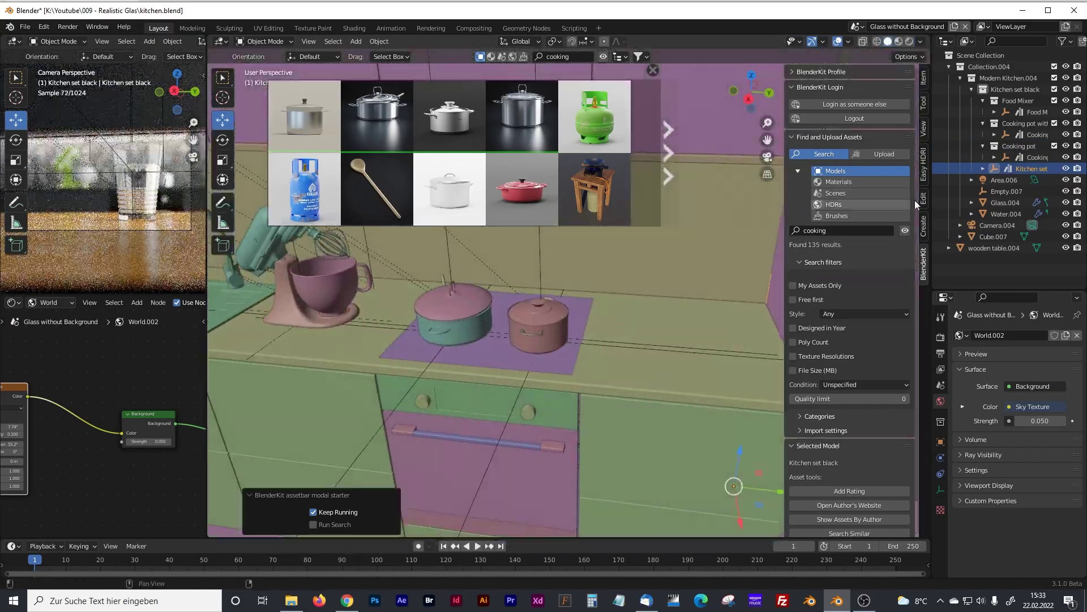
- Search 'food' and place the Bakery Poppy croissant on the counter near the stove
left_click(849, 230)
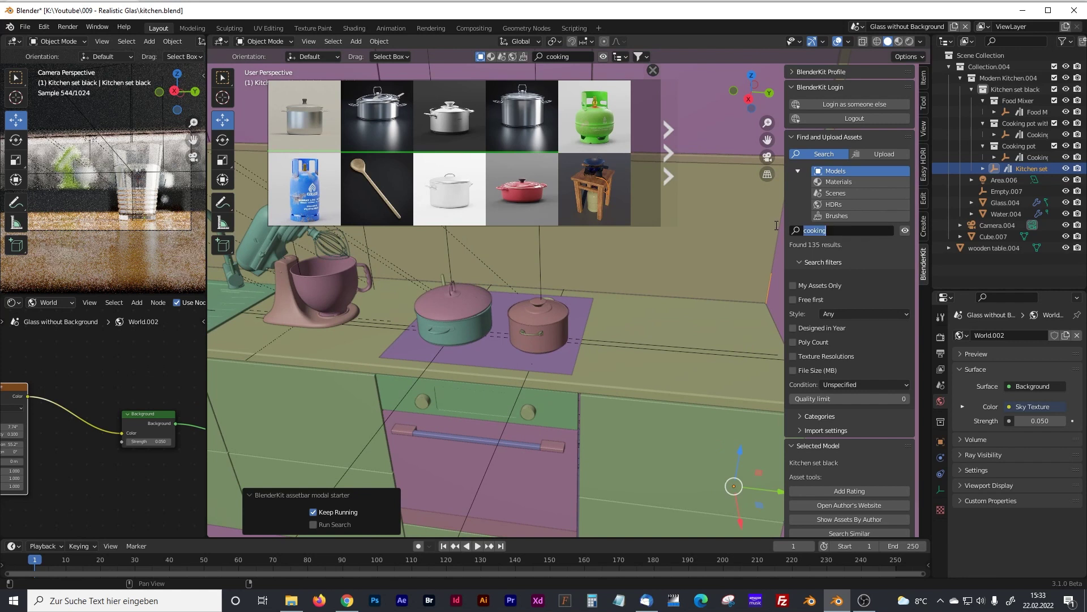
type("food")
key("Return")
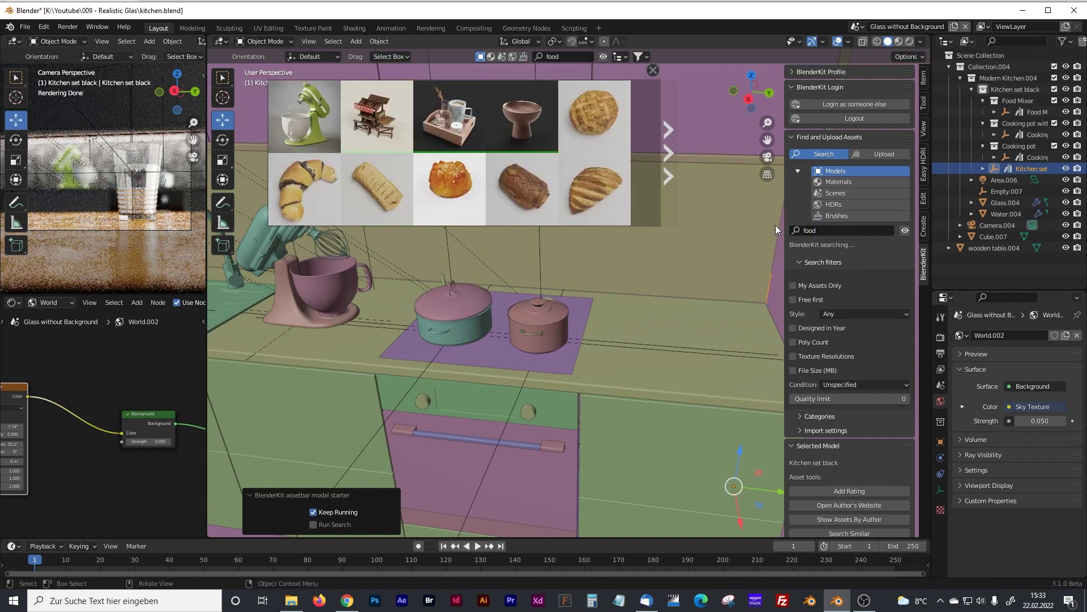
mouse_move(379, 190)
mouse_move(309, 188)
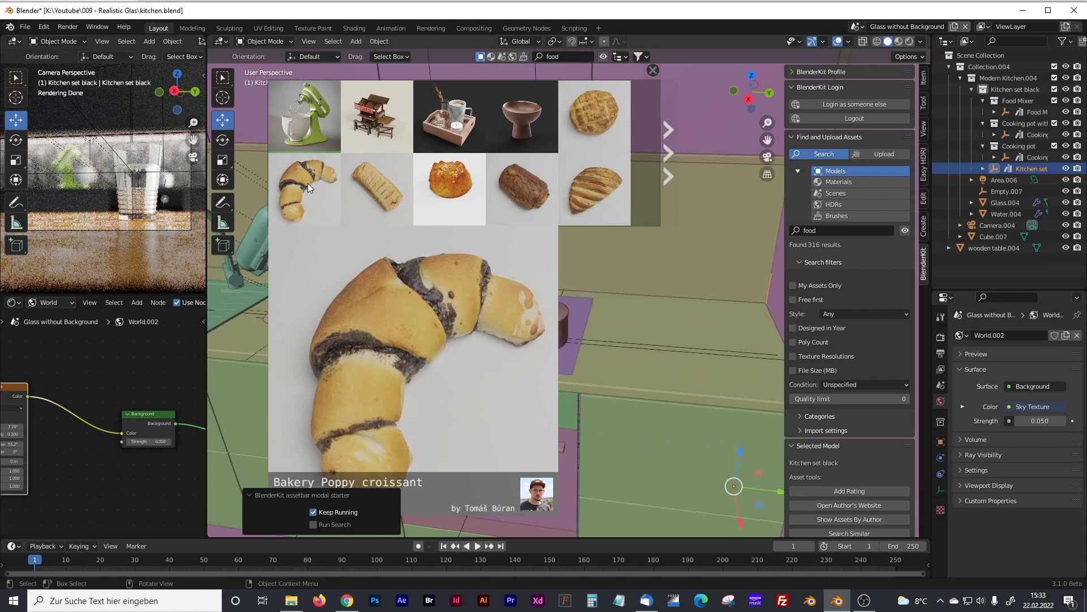
left_click_drag(309, 188, 633, 338)
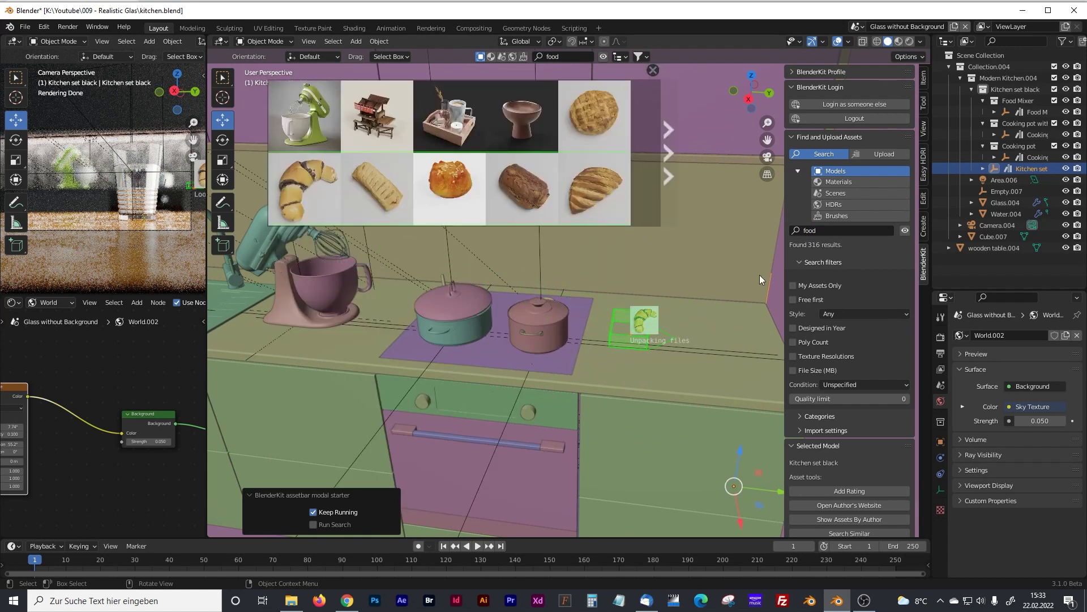
left_click(825, 232)
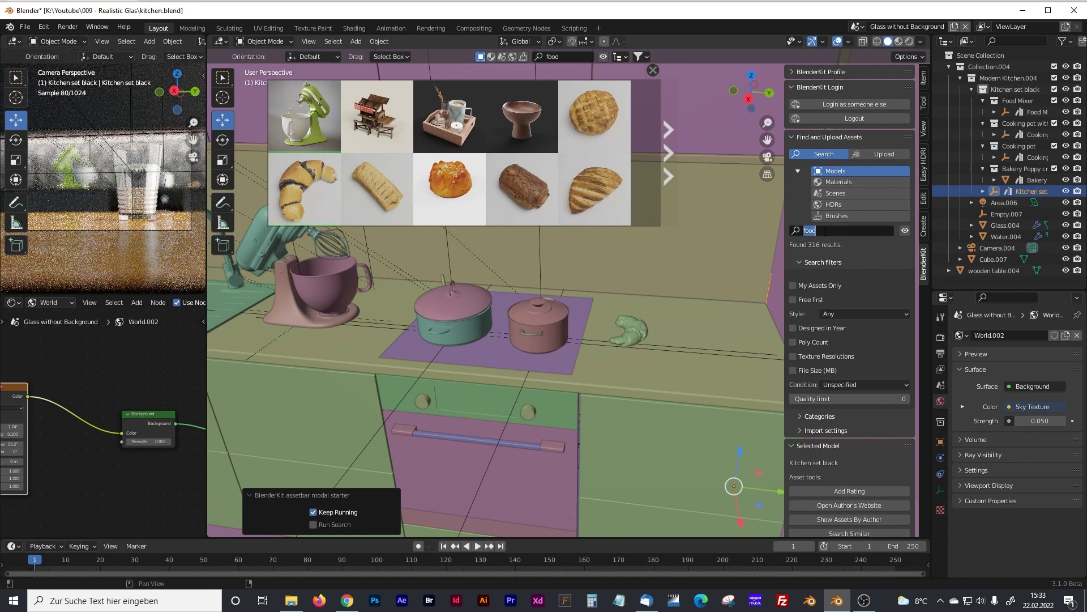
- Search 'kitchen' and hang the kitchen knives magnetic strip on the wall behind the counter
type("kitchen")
key("Return")
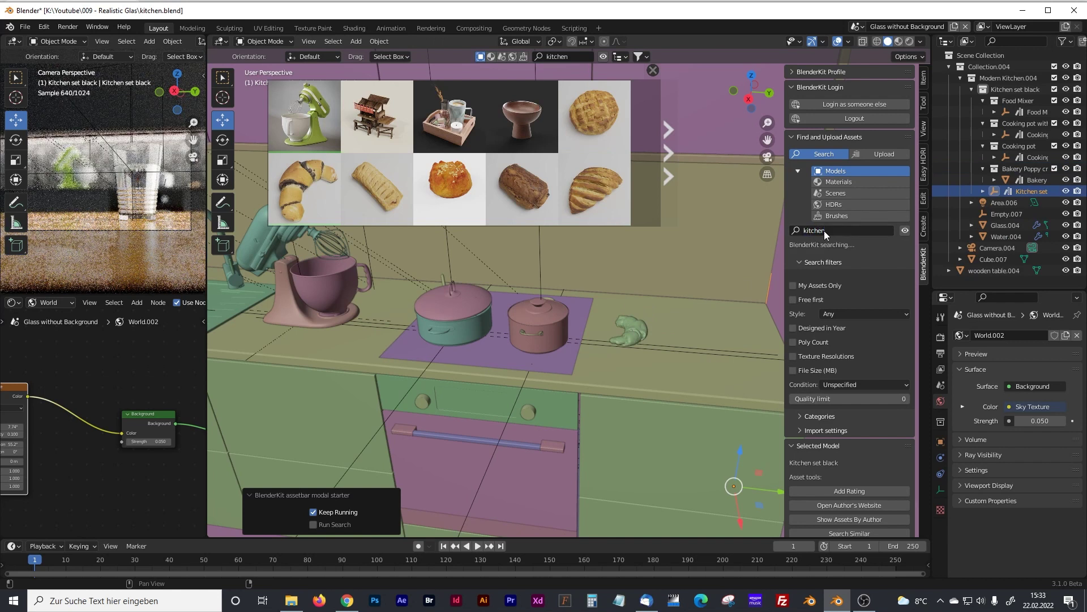
left_click(666, 152)
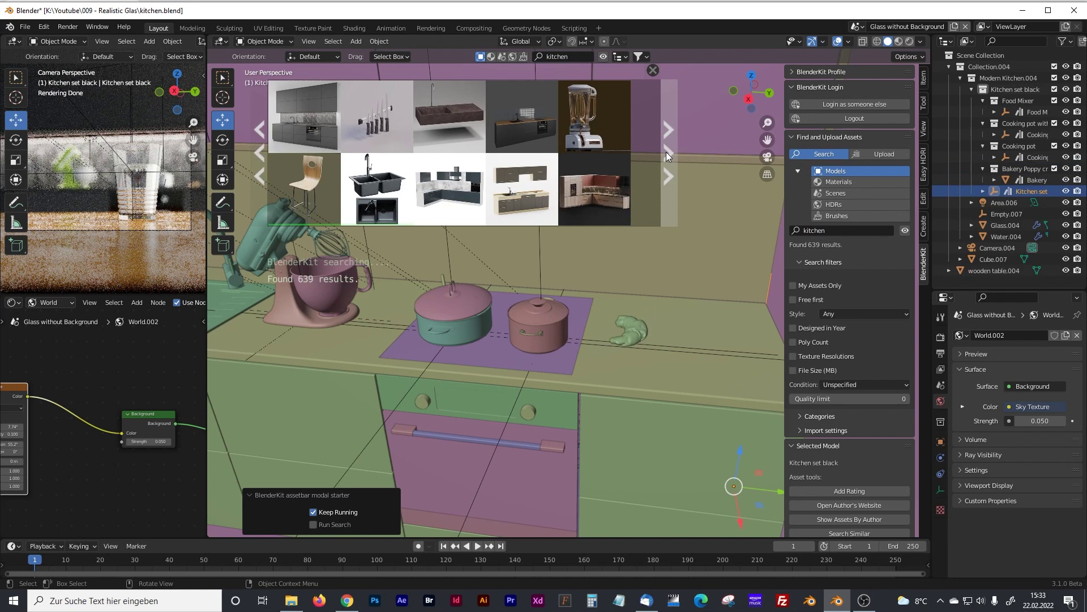
mouse_move(514, 157)
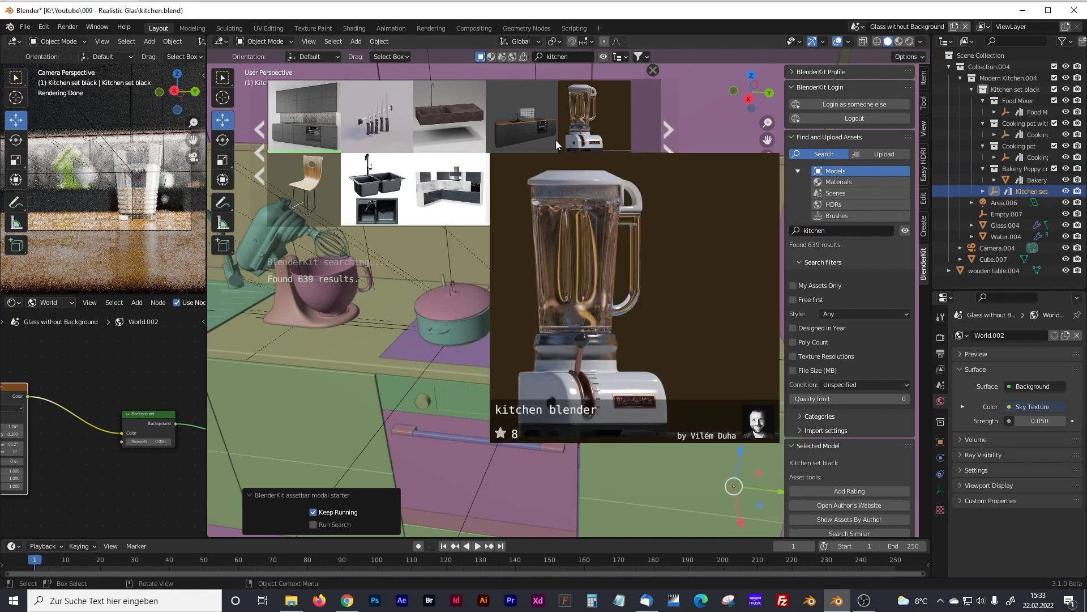
mouse_move(386, 110)
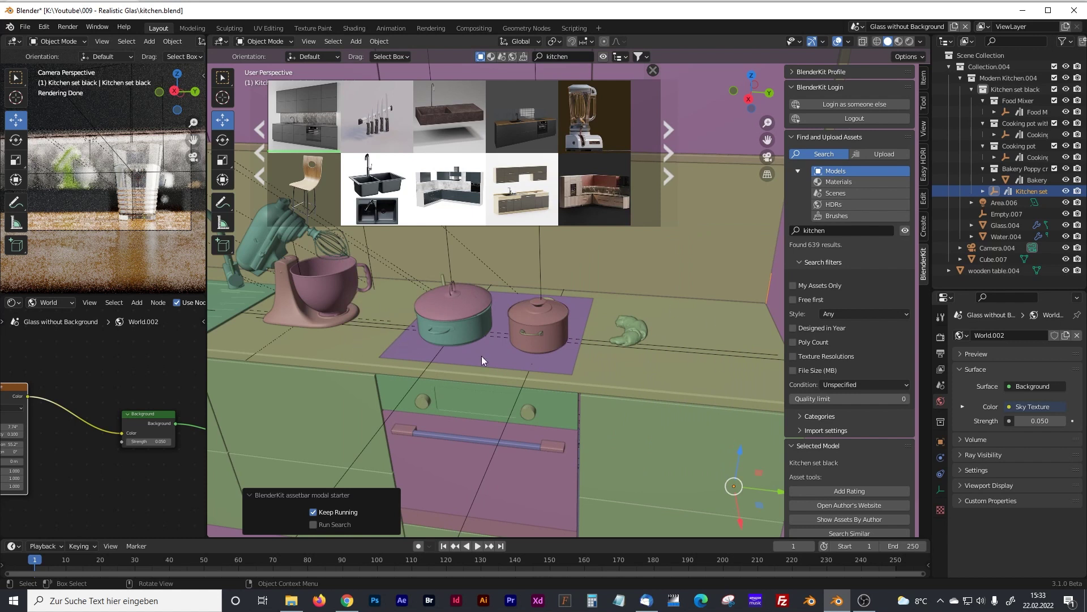
mouse_move(409, 132)
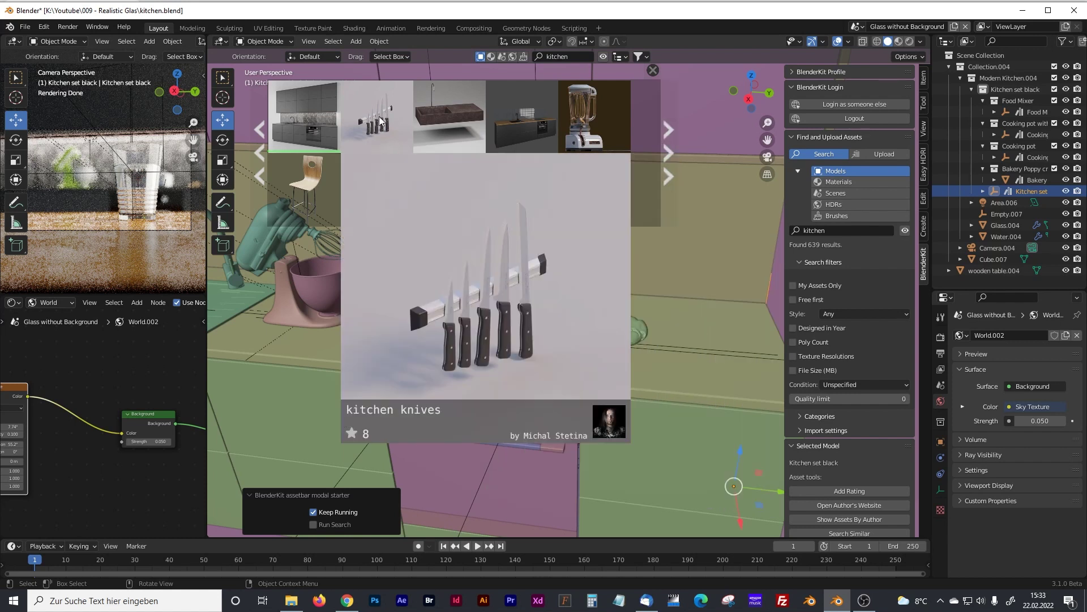
left_click_drag(381, 121, 642, 256)
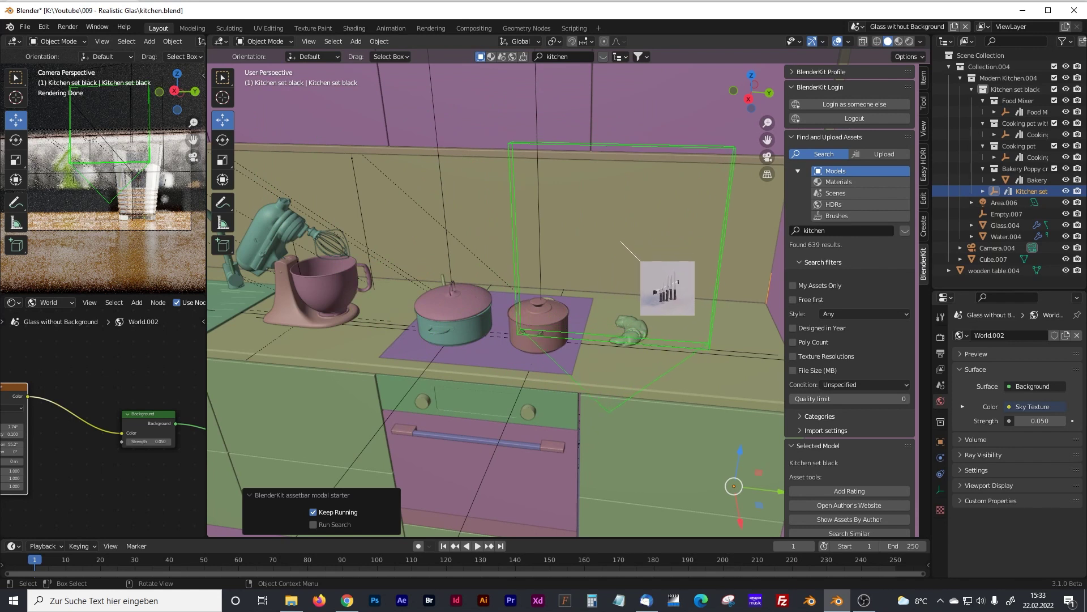
left_click_drag(640, 261, 609, 246)
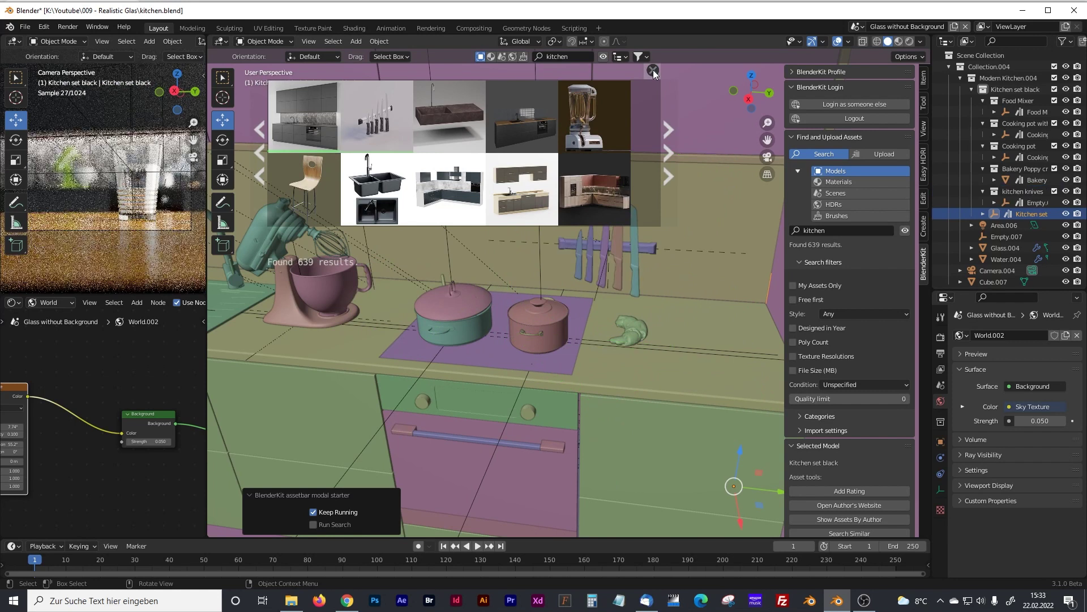
- Close the asset bar, tilt the view up toward the wall, and look through the scene camera
left_click(653, 70)
mouse_move(623, 284)
middle_mouse_down()
mouse_move(659, 273)
mouse_move(604, 280)
middle_mouse_up()
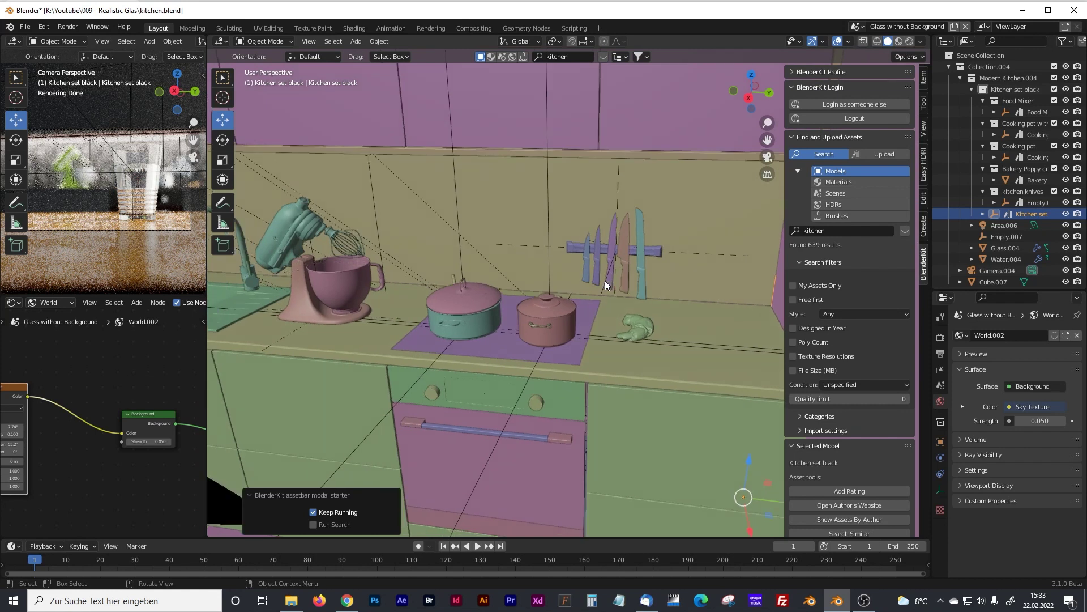
key("KP_0")
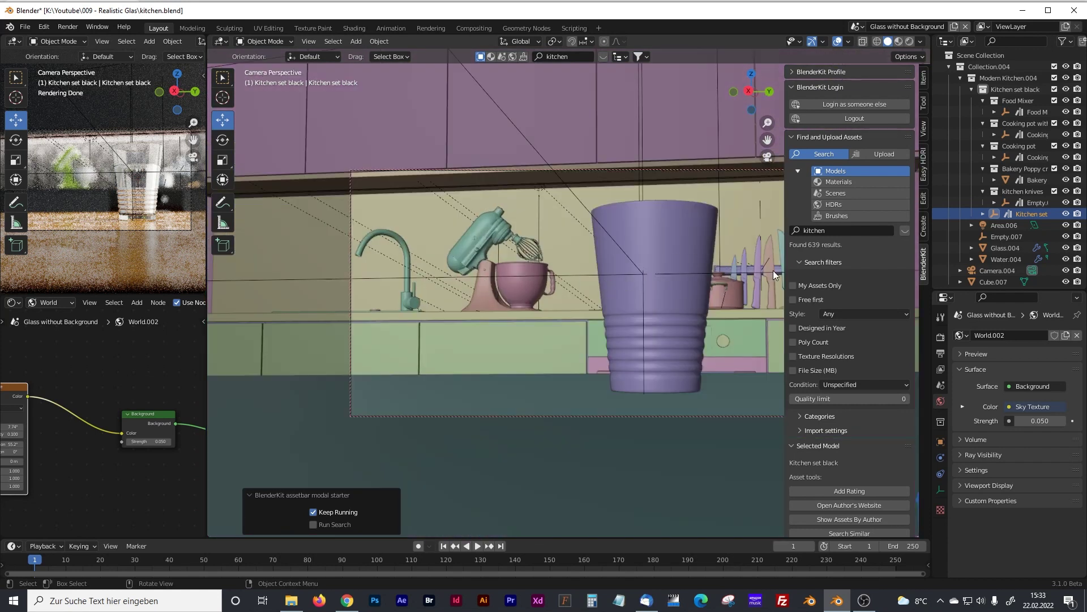
- Slide the knife rack empty about 1.68 m left beside the faucet, then switch to Rendered shading
left_click(1007, 237)
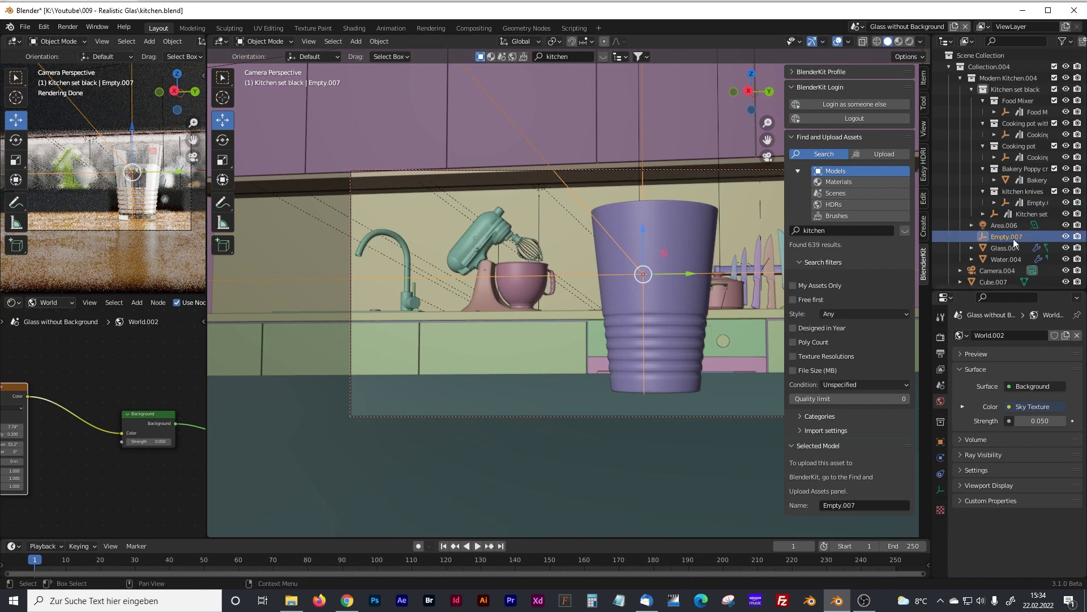
left_click(763, 269)
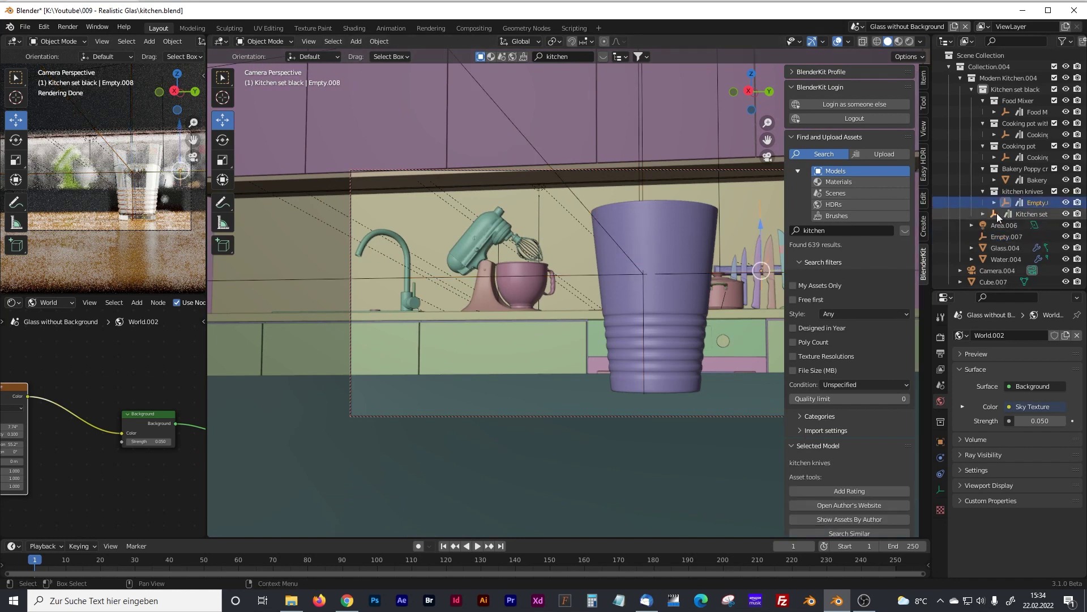
left_click_drag(779, 271, 379, 262)
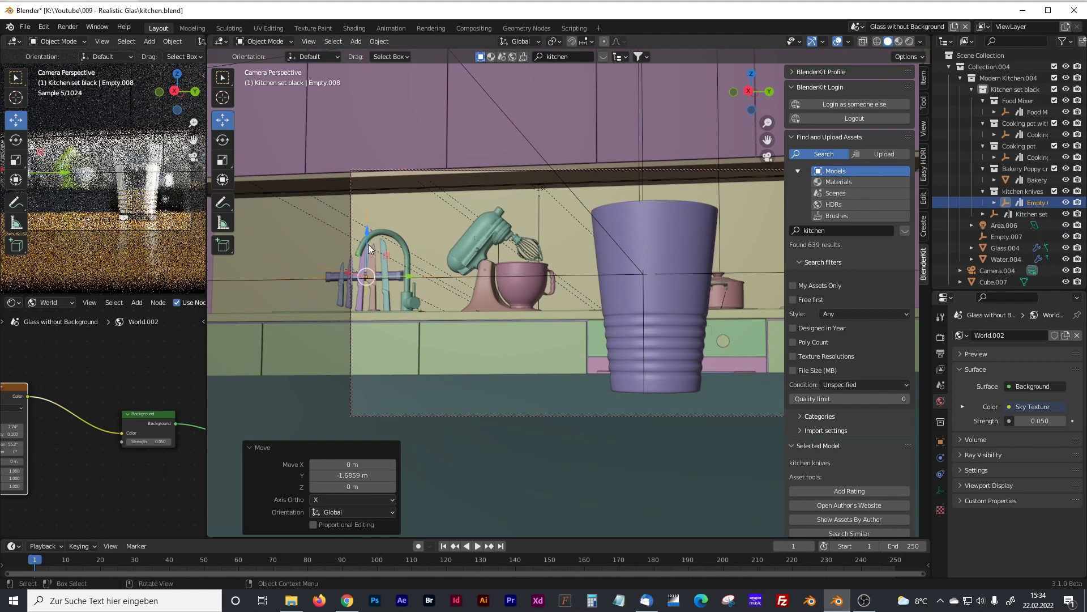
left_click(909, 41)
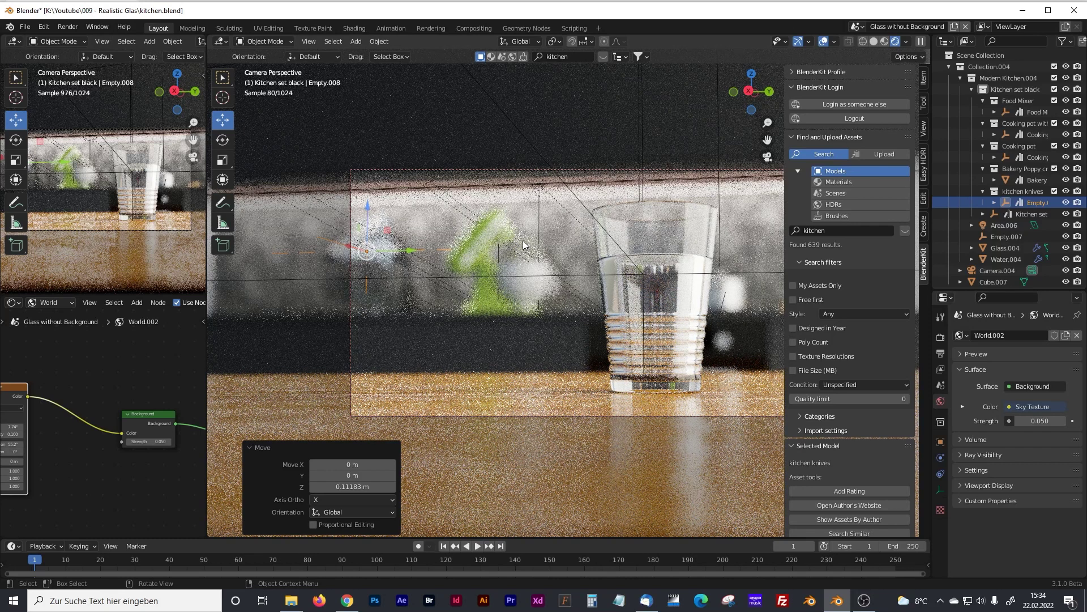
- Select the wooden table, leave camera view with Numpad 0 and orbit to look down over it
left_click(541, 386)
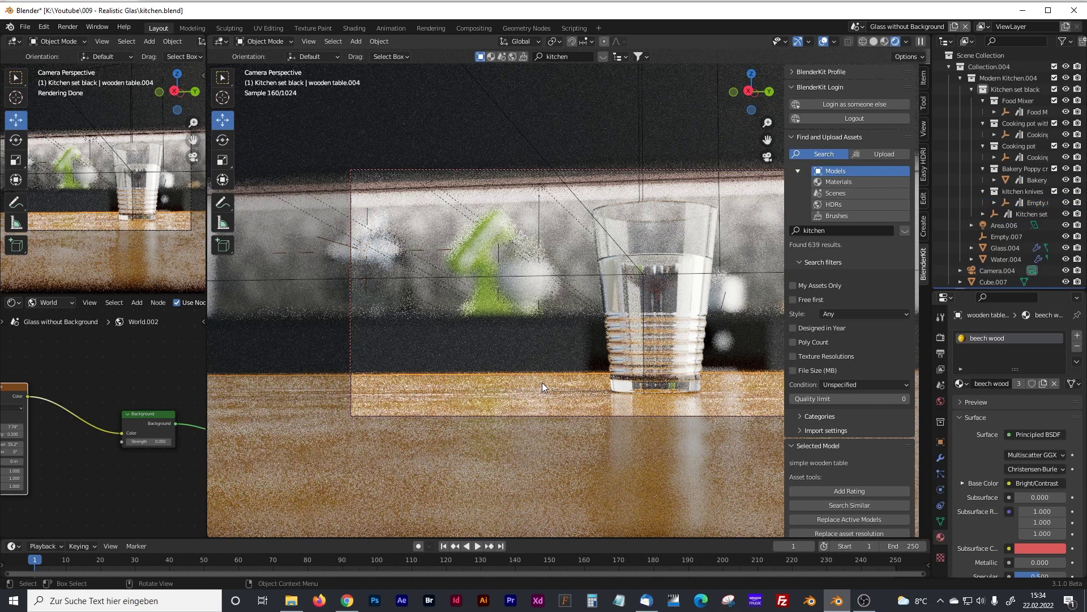
left_click(875, 42)
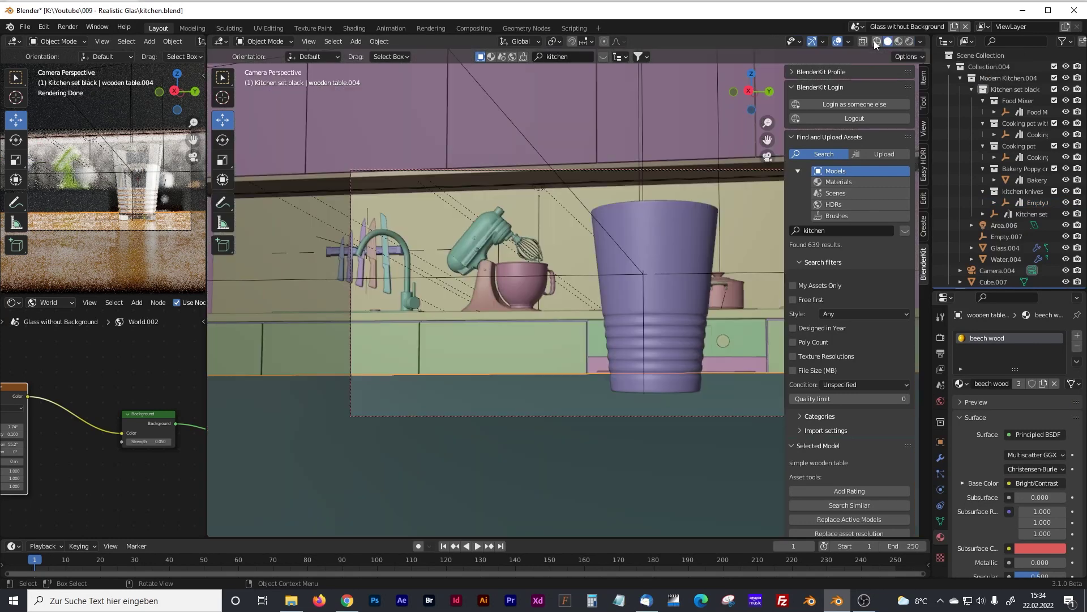
left_click(909, 42)
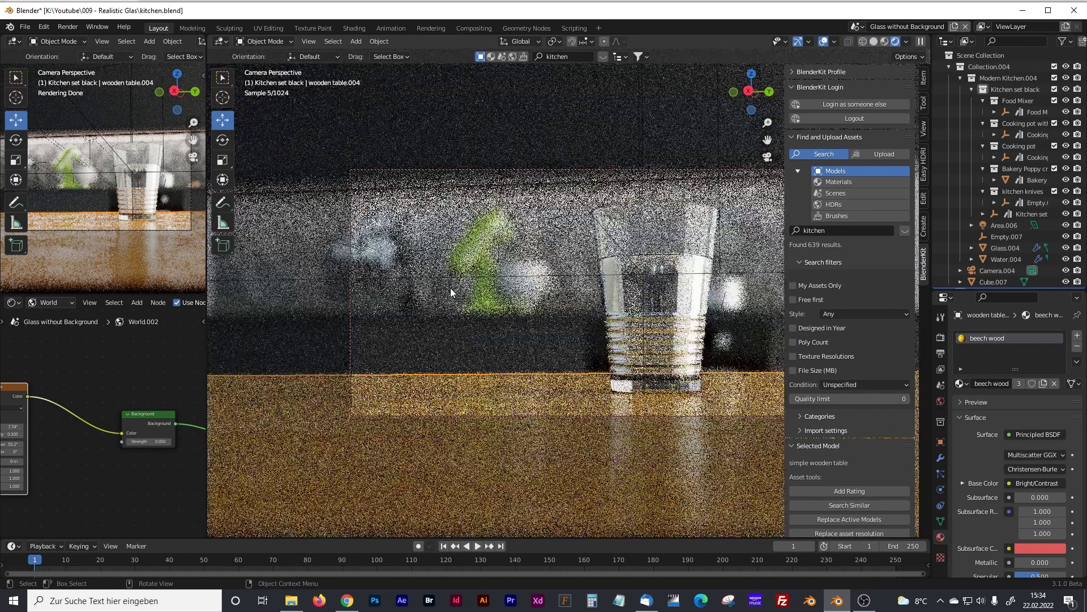
key("KP_0")
scroll(510, 283, "down", 10)
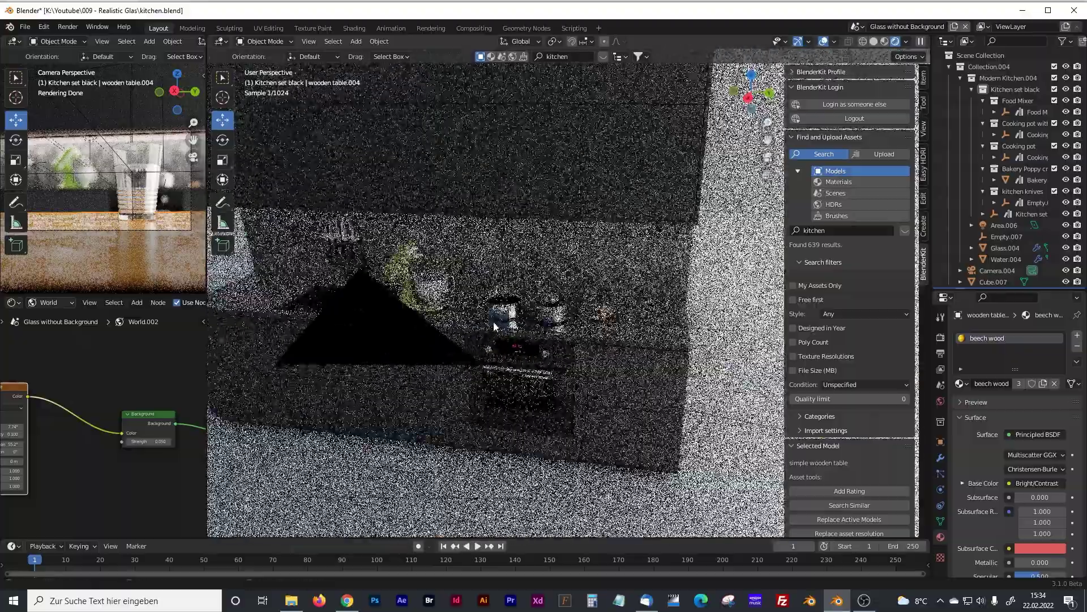
middle_click_drag(536, 273, 543, 204)
- Return to solid shading, orbit closer over the table and search BlenderKit materials for 'wood'
left_click(874, 42)
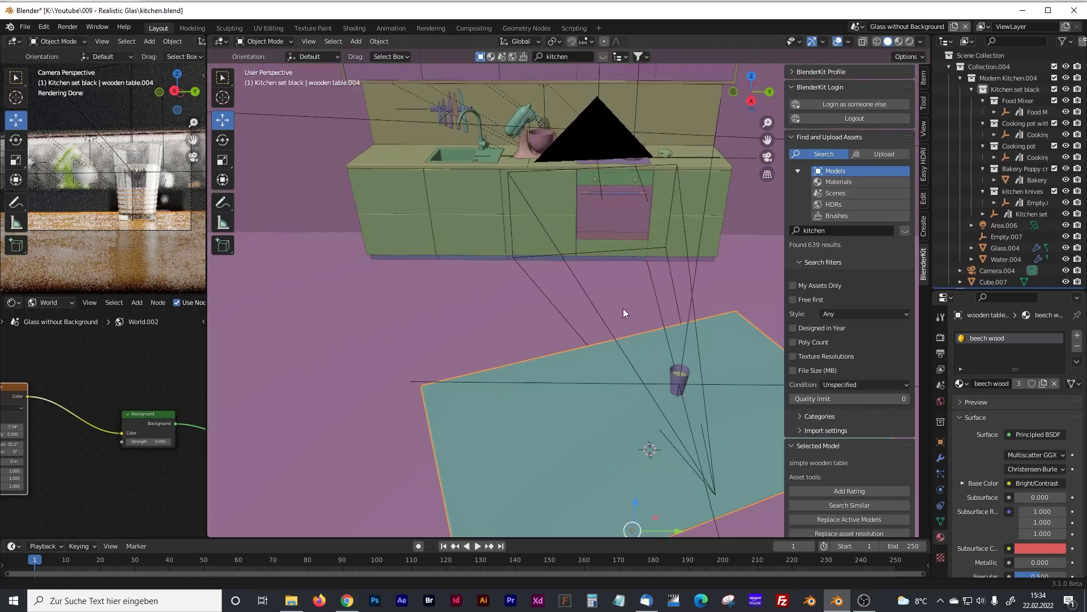
middle_click_drag(623, 308, 623, 272)
left_click(844, 181)
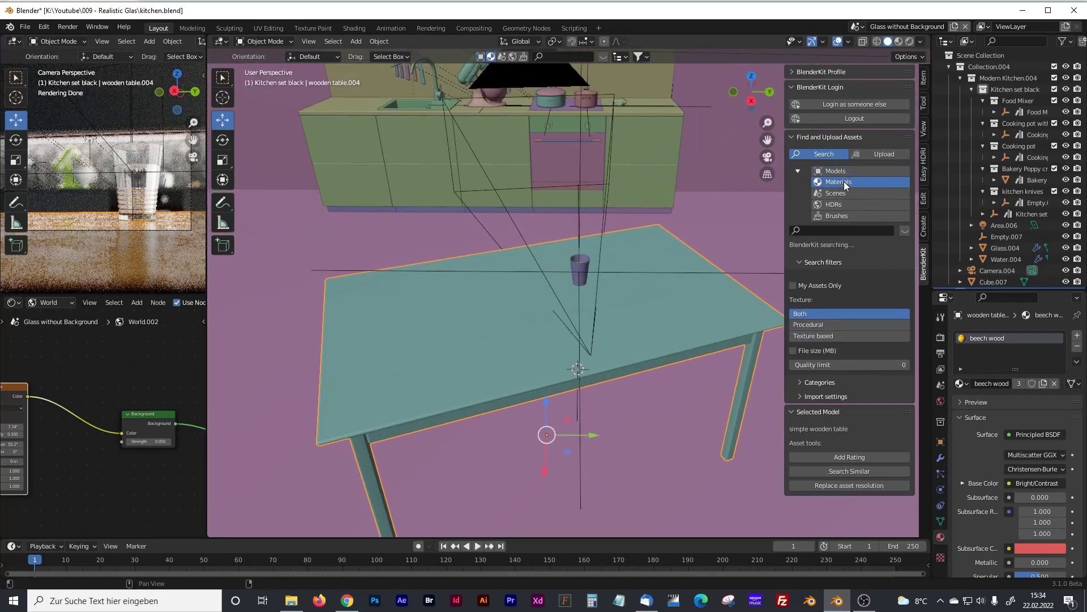
left_click(845, 230)
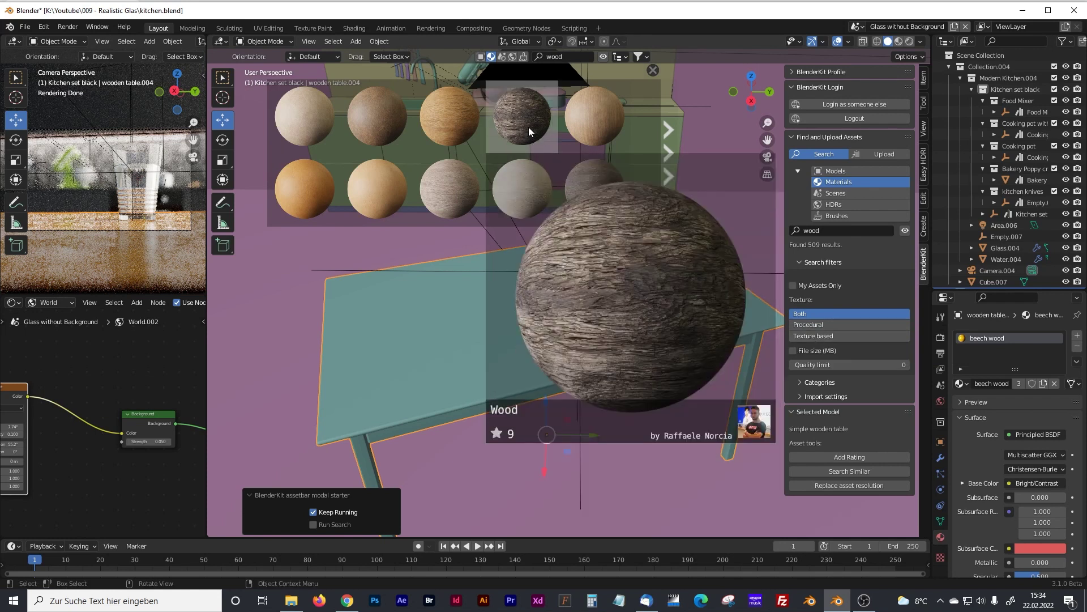
- Drop the dark weathered wood material onto the table and check it rendered through the camera
left_click_drag(528, 127, 478, 315)
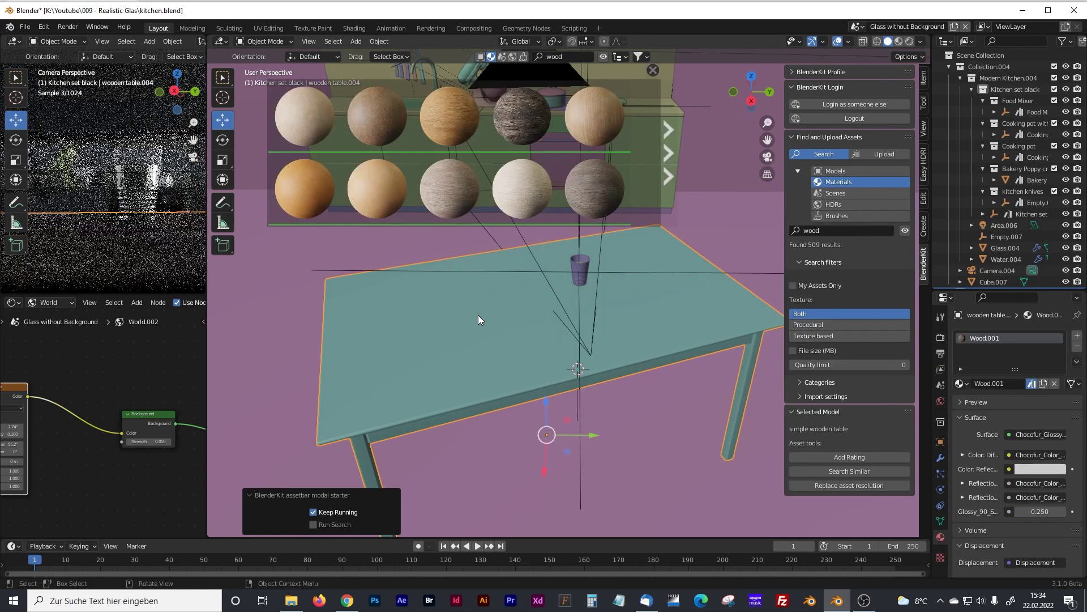
left_click(910, 41)
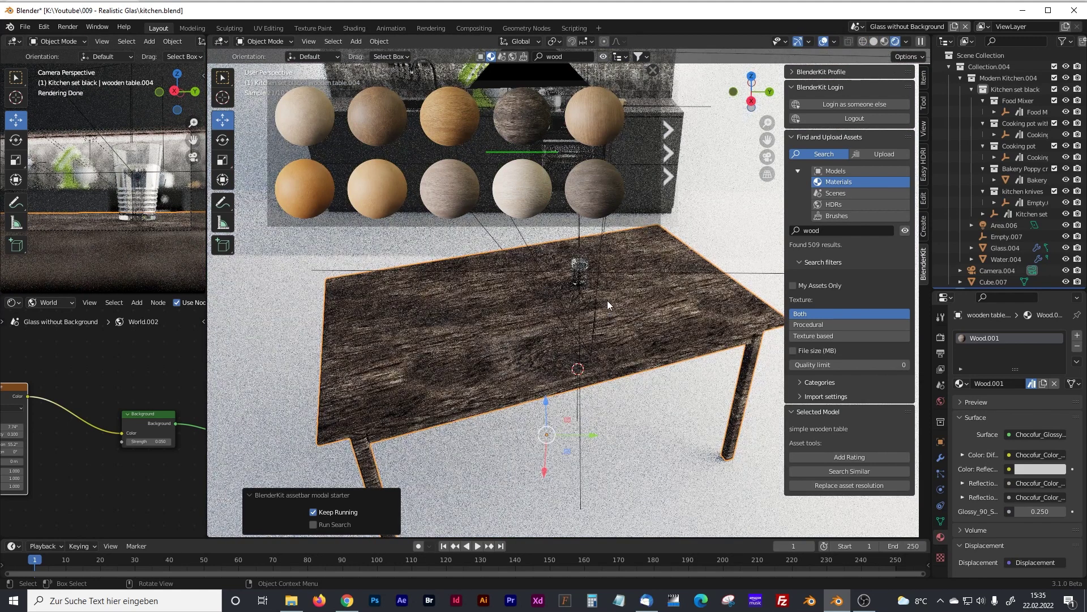
key("KP_0")
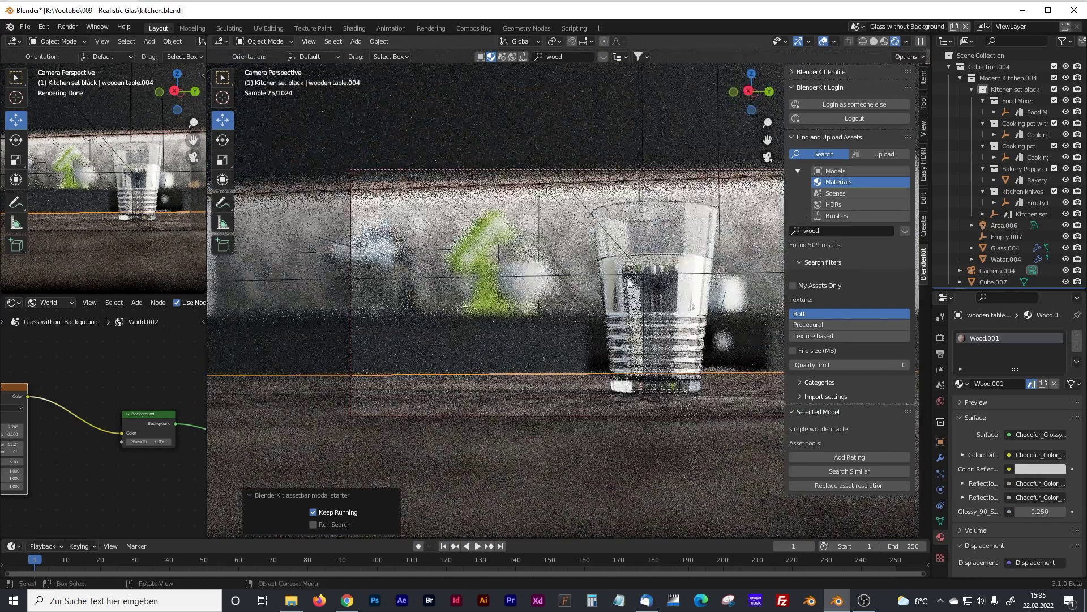
left_click(529, 238)
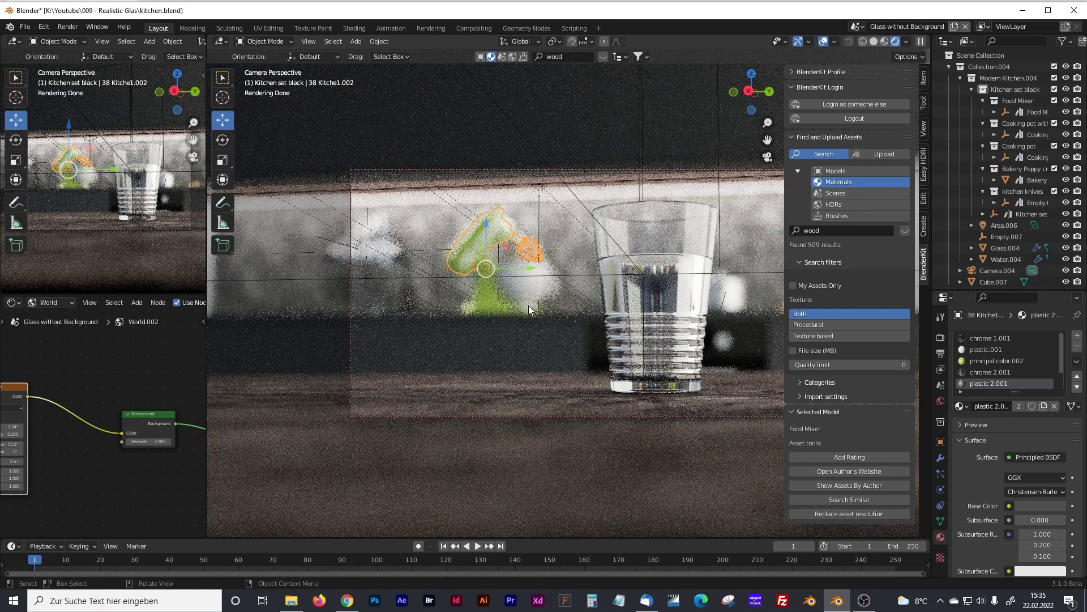
key("KP_0")
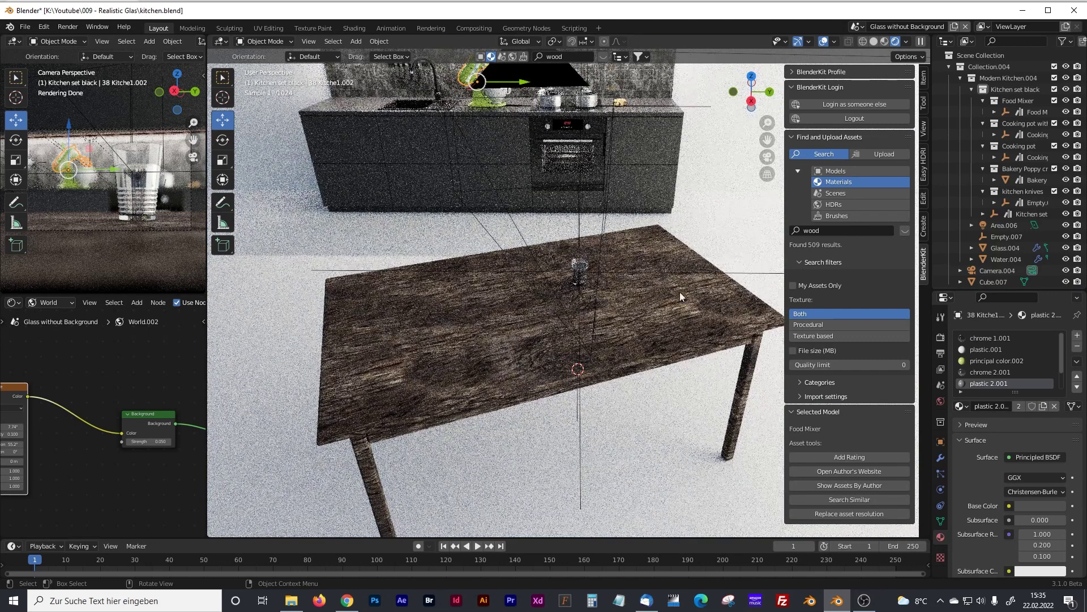
- Switch BlenderKit back to the 'kitchen' model results (639) and expand the Categories list
left_click(838, 172)
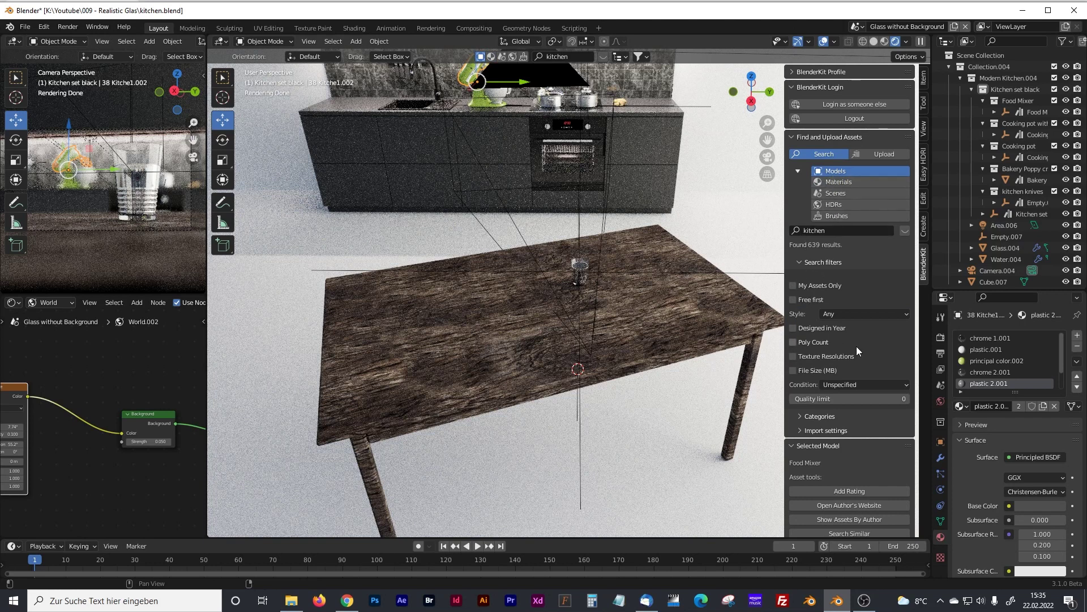
scroll(869, 349, "down", 1)
scroll(865, 321, "up", 1)
scroll(865, 321, "down", 1)
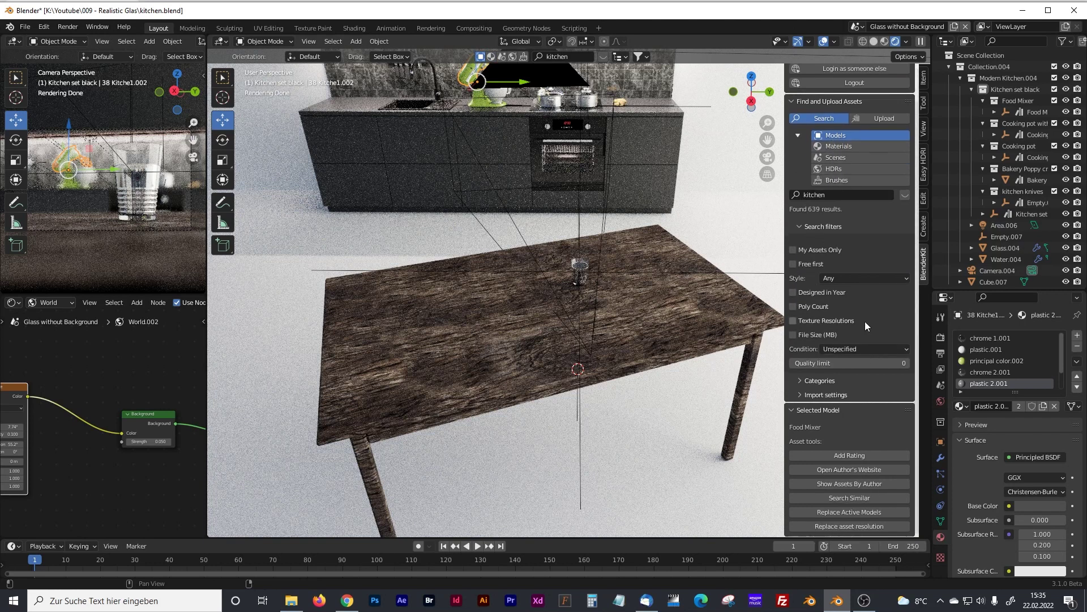
left_click(802, 382)
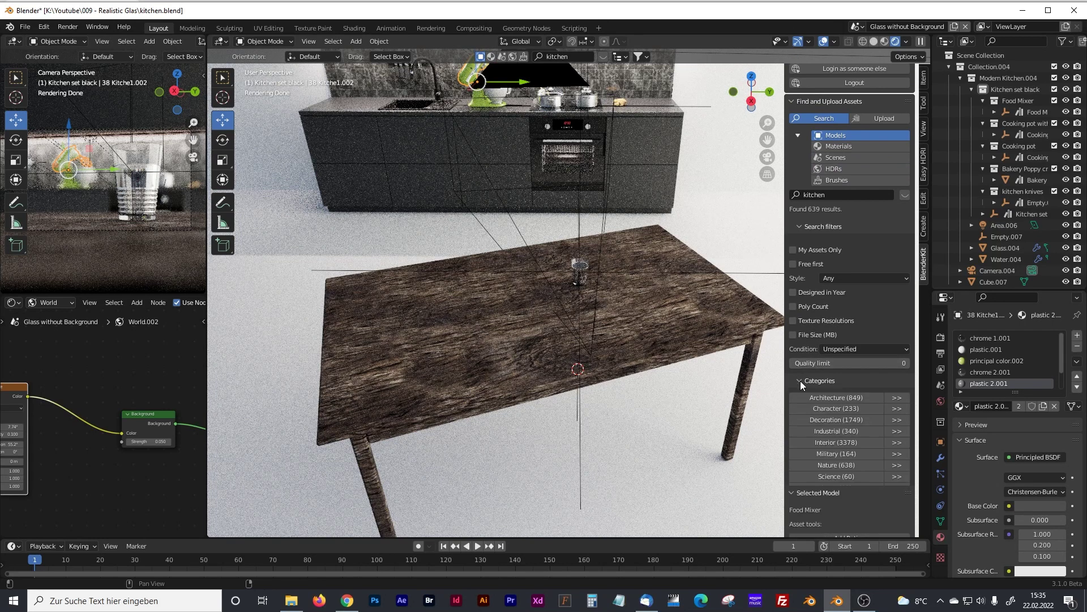
scroll(854, 380, "down", 3)
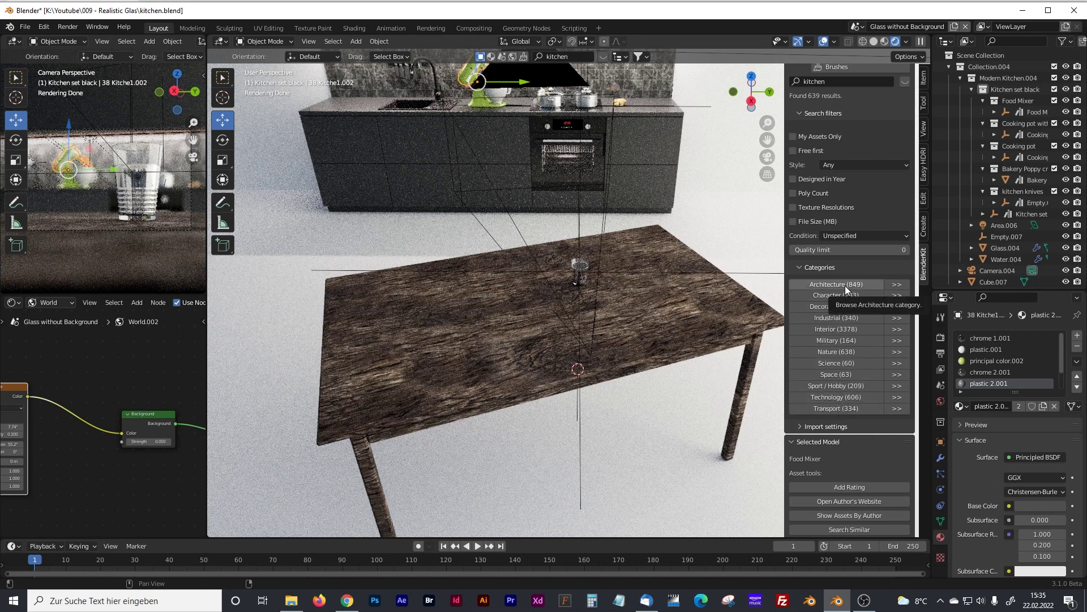
- Bring the BlenderKit website forward and clear the models filter from its gallery
left_click(344, 603)
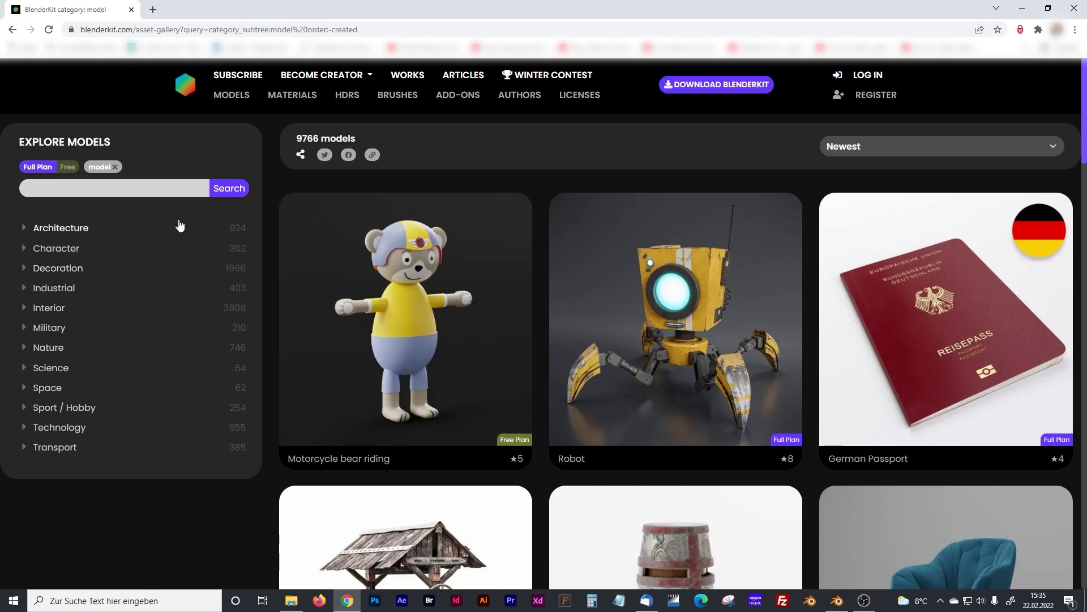
left_click(114, 167)
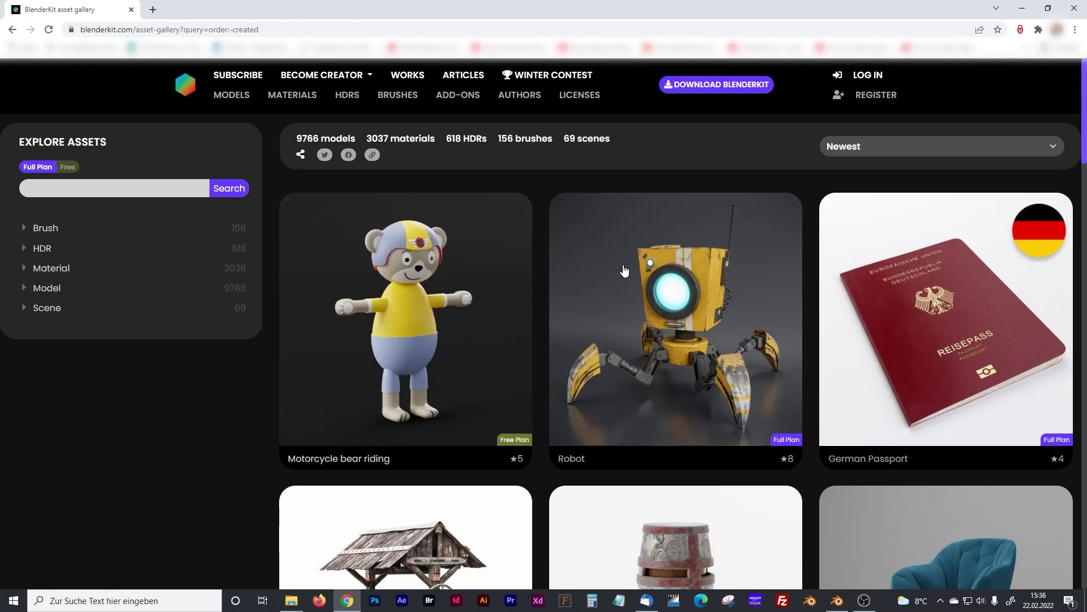
scroll(524, 375, "down", 1)
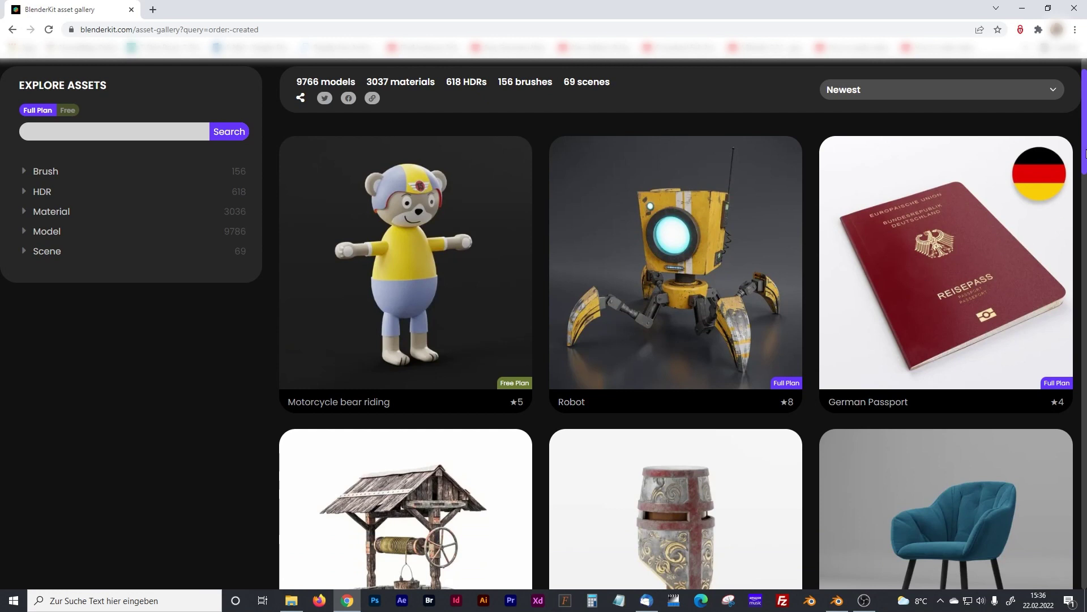
scroll(378, 170, "down", 3)
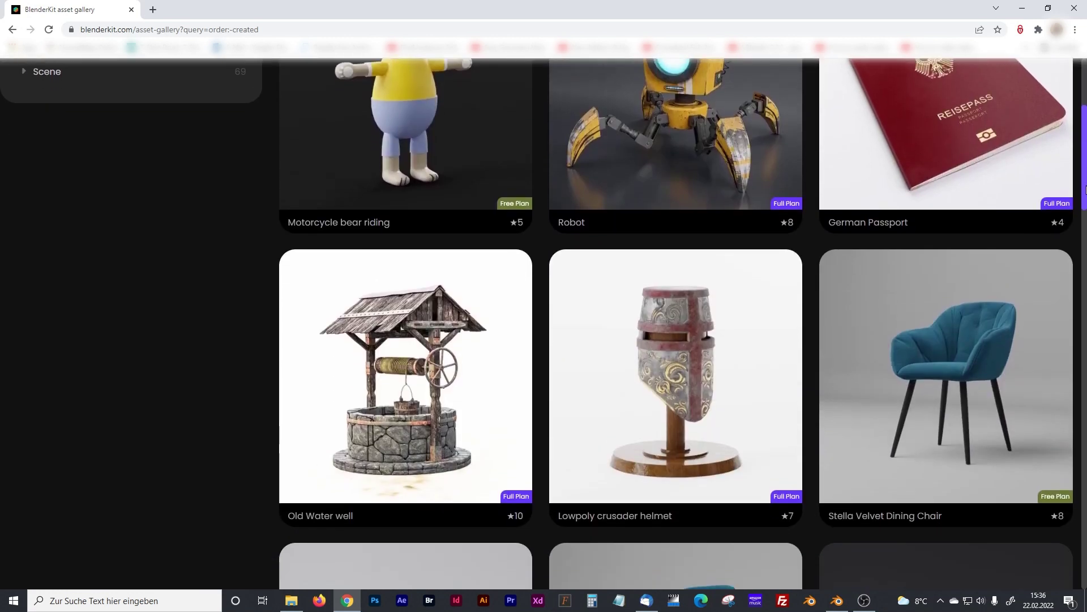
scroll(378, 157, "up", 3)
- Expand the Model category, show all models, browse them and return to the first page
left_click(26, 226)
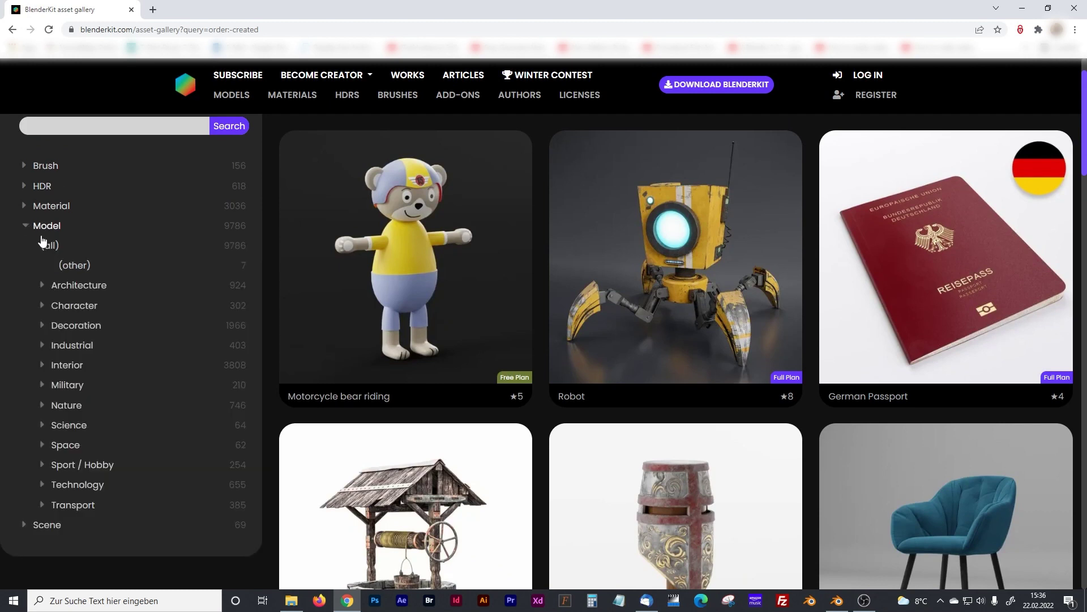
left_click(54, 248)
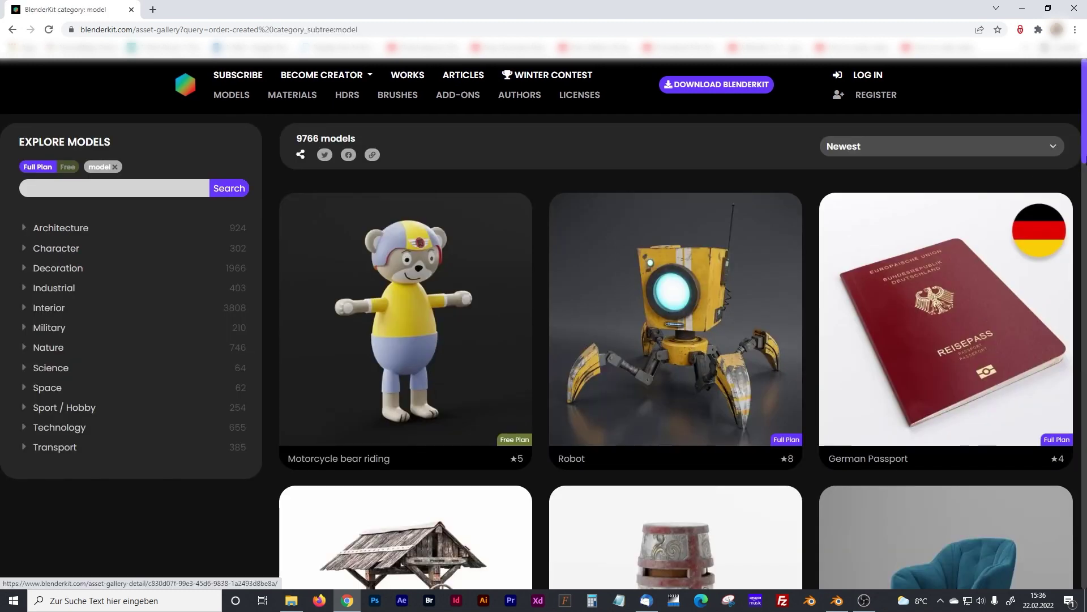
left_click_drag(1085, 129, 1086, 238)
scroll(789, 361, "down", 6)
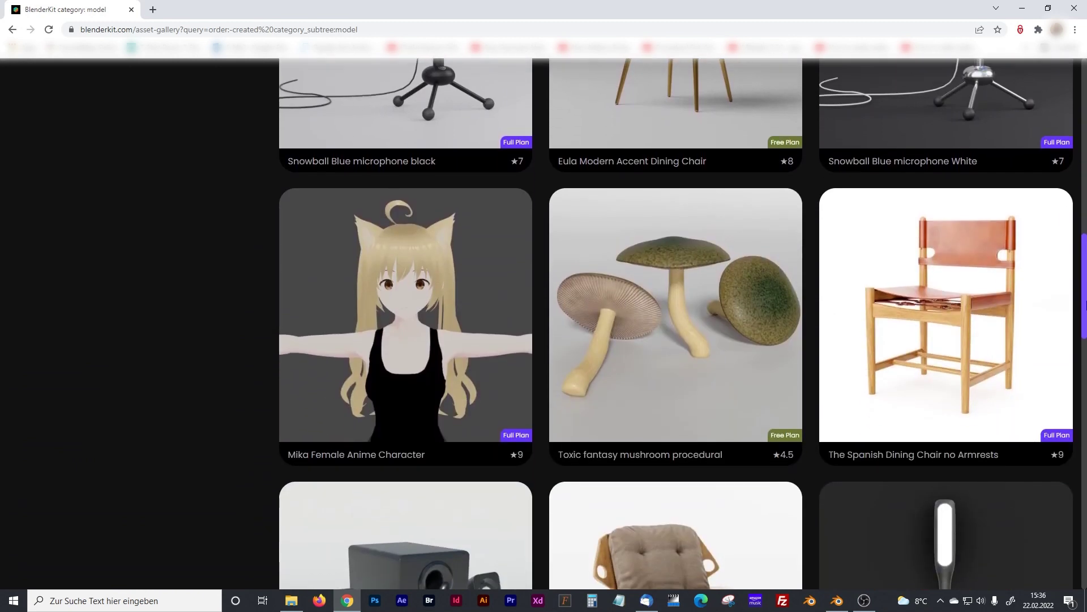
left_click_drag(1085, 254, 1084, 510)
scroll(923, 281, "down", 5)
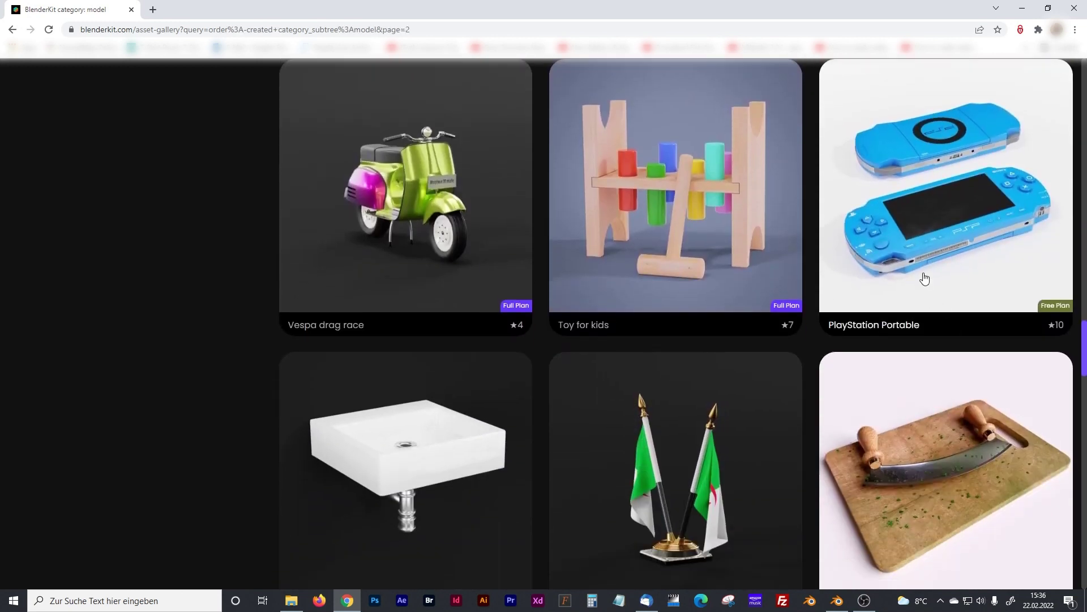
key("Home")
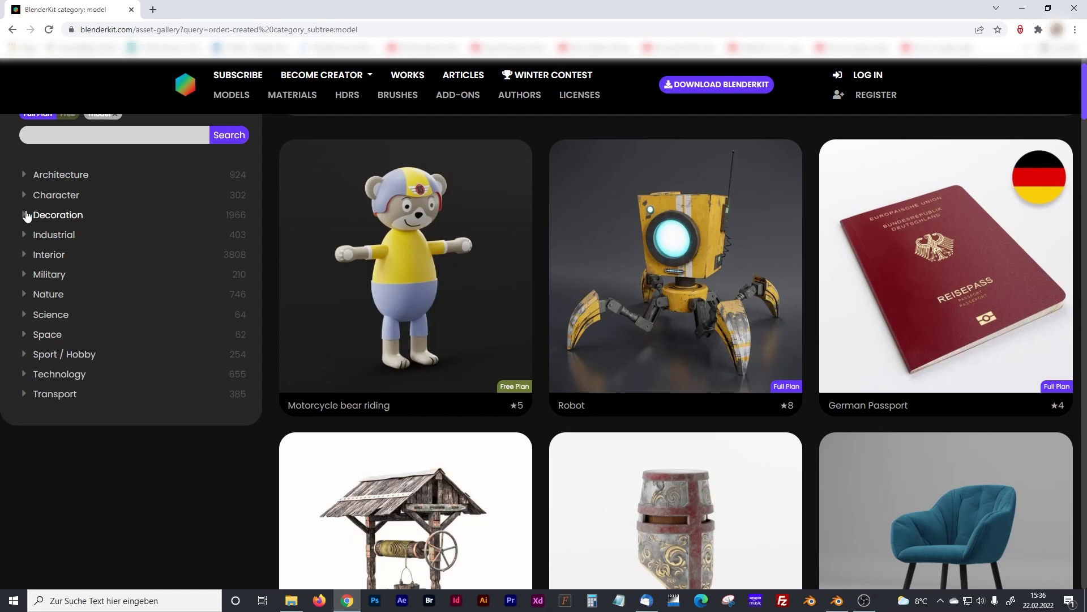
- Filter the gallery to Architecture models (915), scroll through the results and jump back to the top
left_click(24, 176)
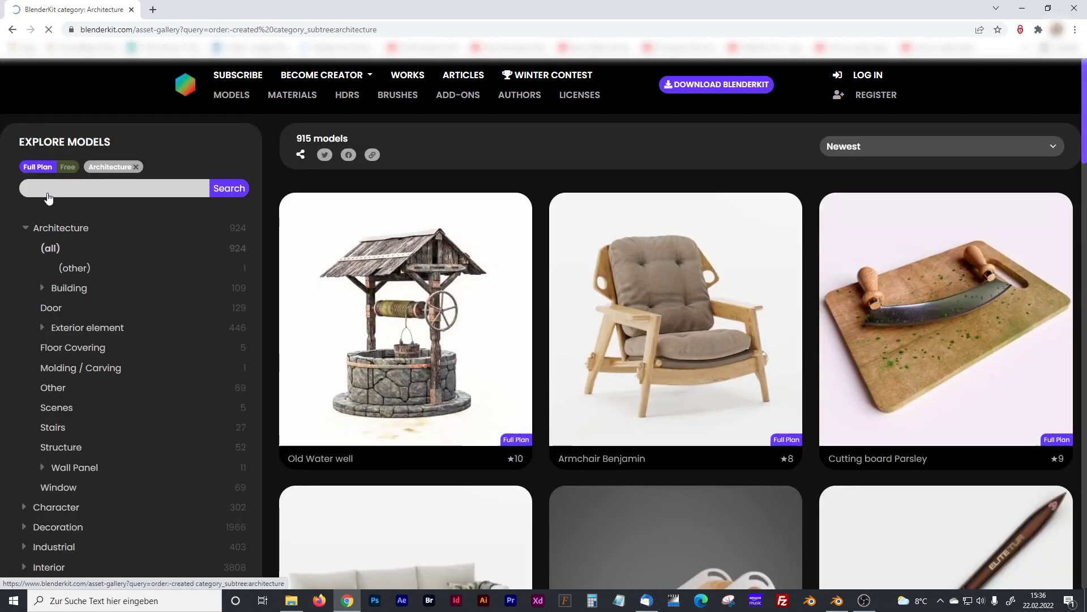
scroll(676, 323, "down", 5)
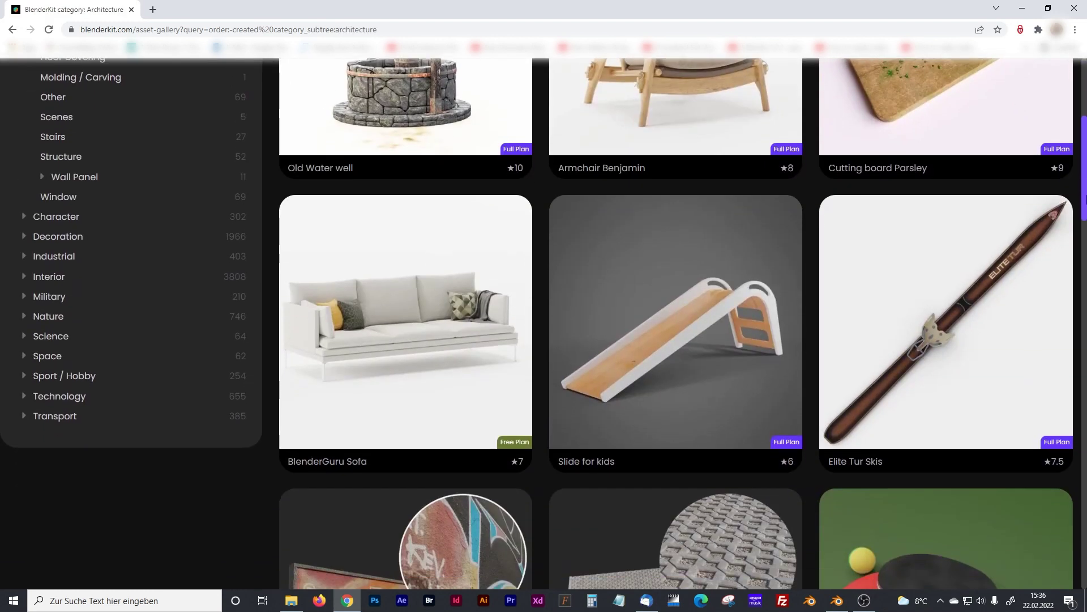
scroll(676, 323, "down", 5)
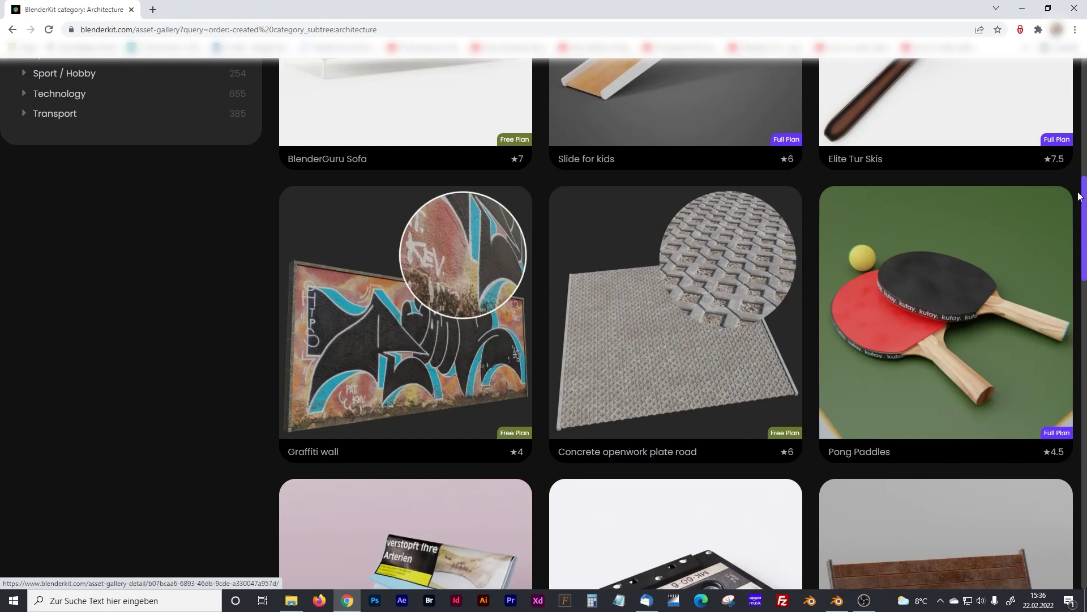
left_click_drag(1086, 196, 1072, 577)
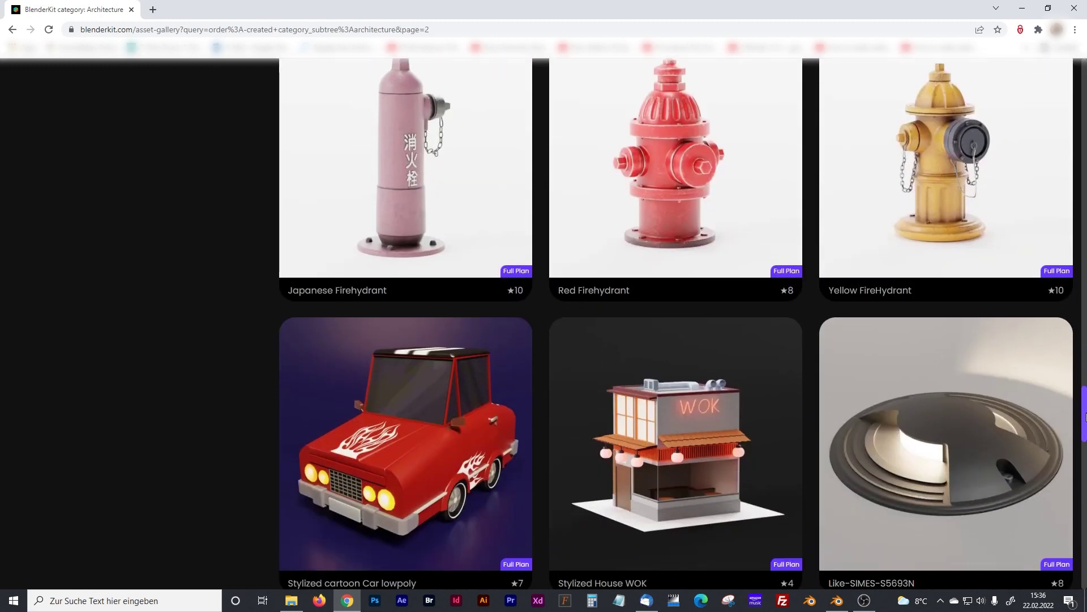
scroll(442, 367, "down", 8)
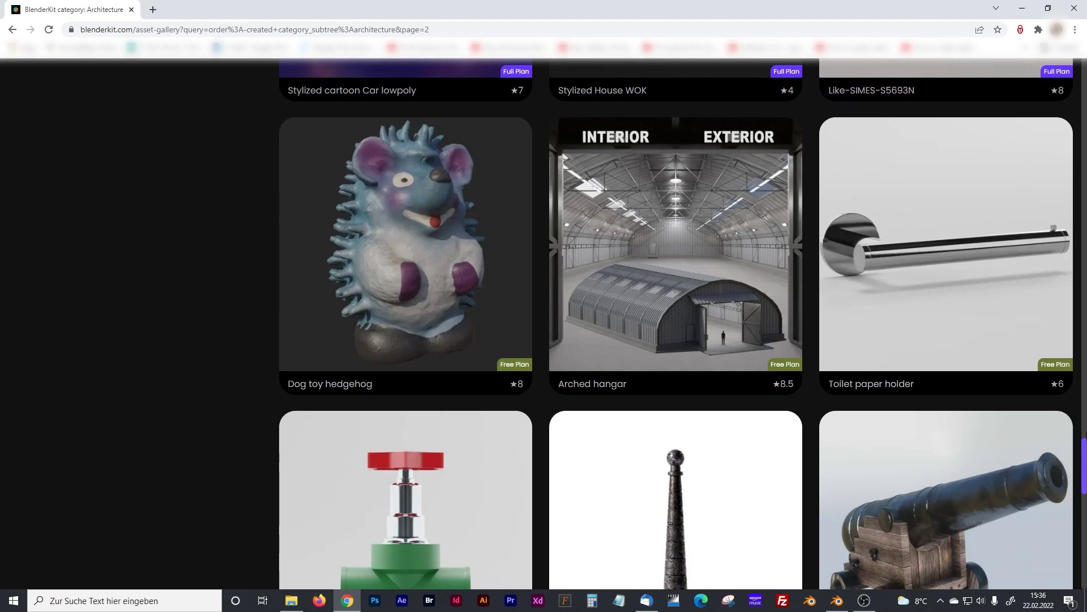
left_click_drag(1084, 447, 1085, 550)
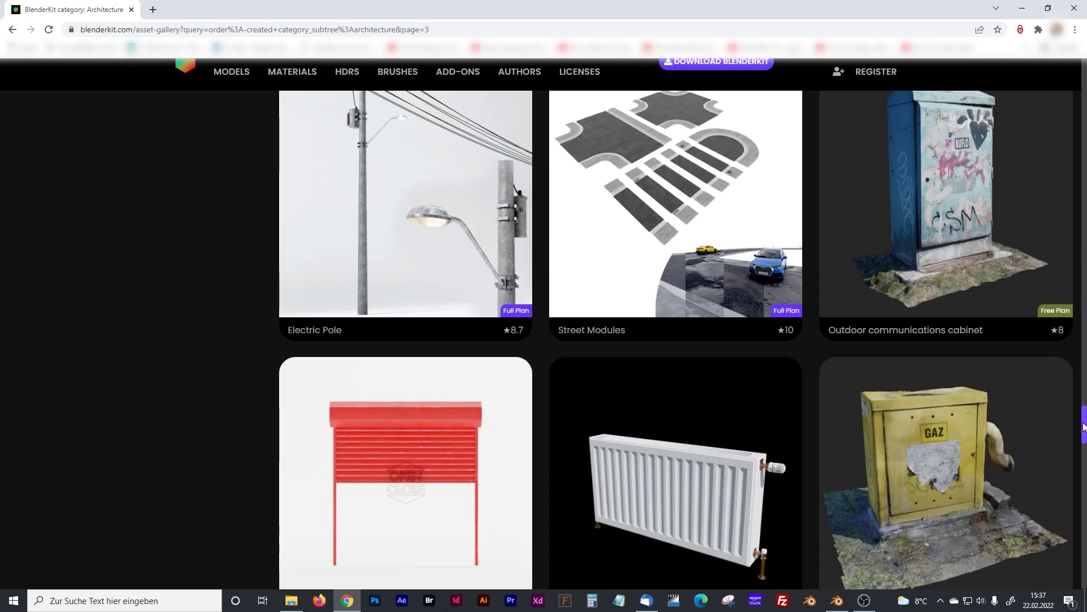
left_click_drag(1084, 428, 1084, 435)
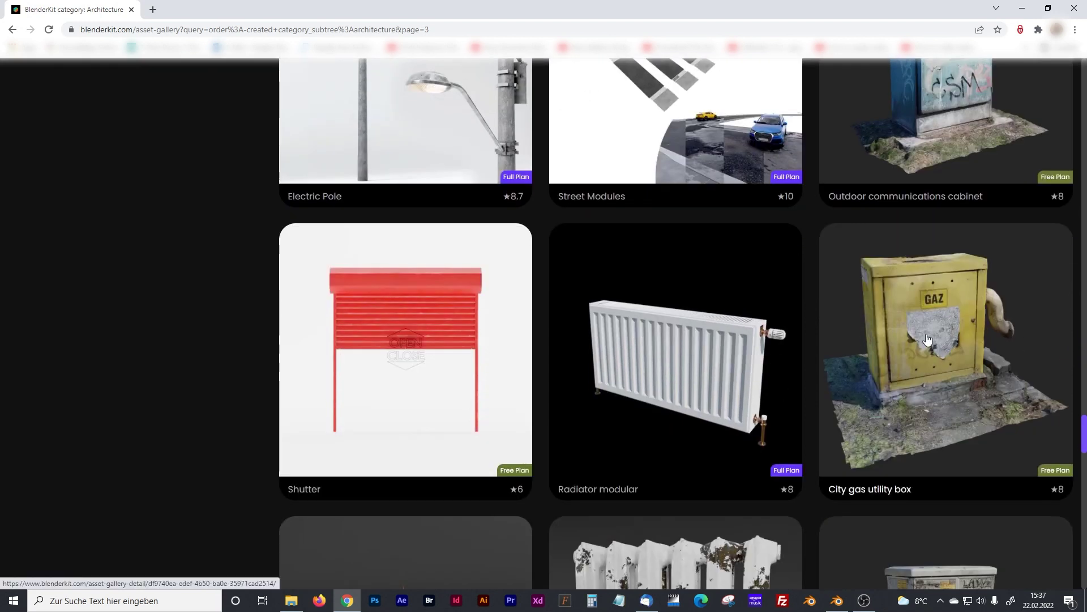
left_click_drag(1084, 424, 1084, 479)
scroll(1082, 475, "down", 4)
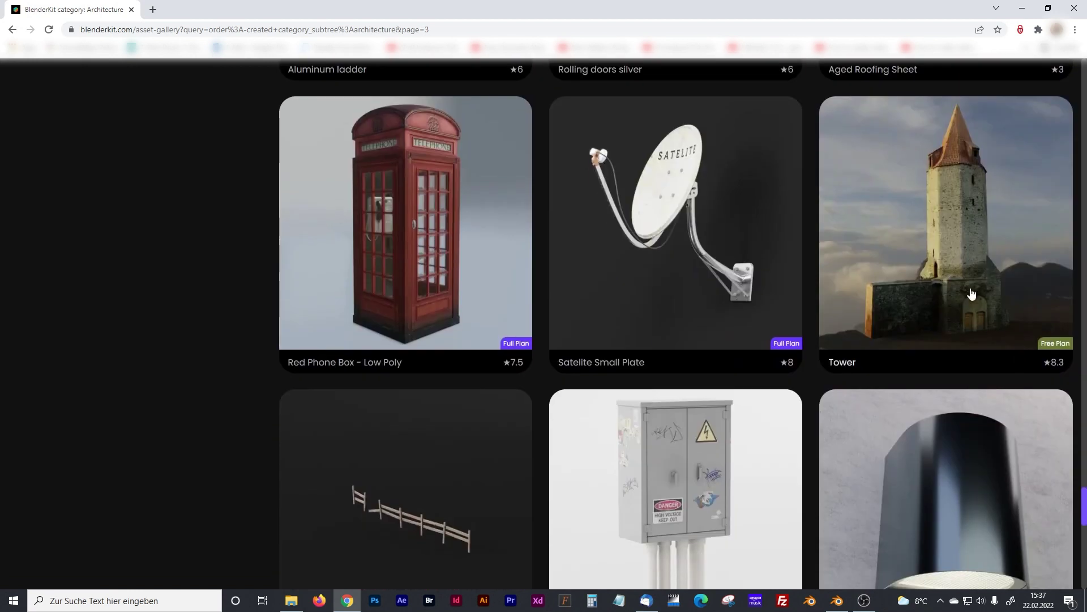
scroll(1082, 475, "down", 7)
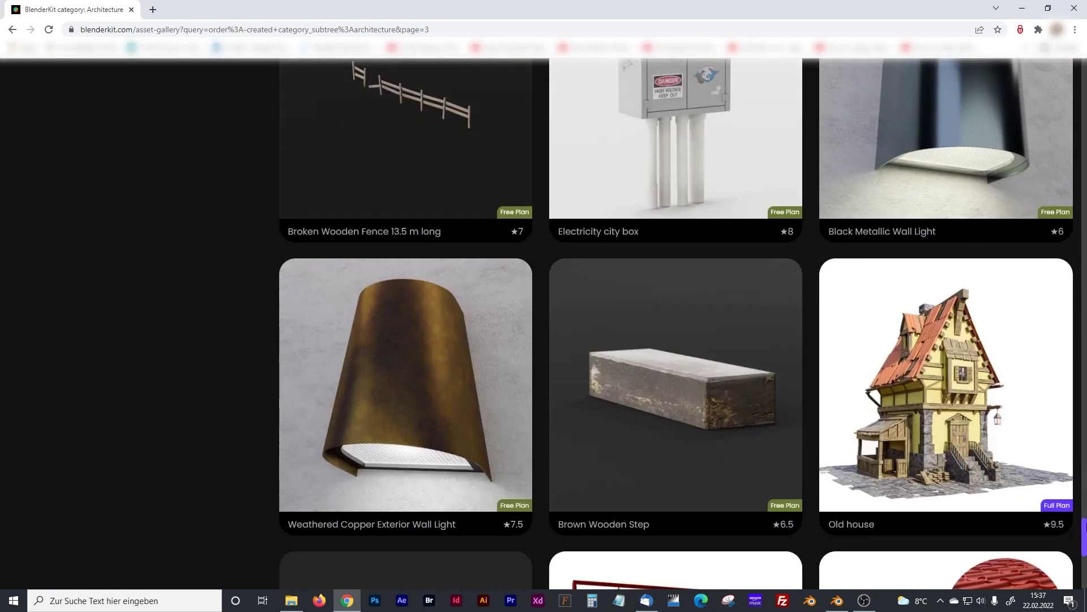
left_click_drag(1083, 509, 1083, 235)
key("Home")
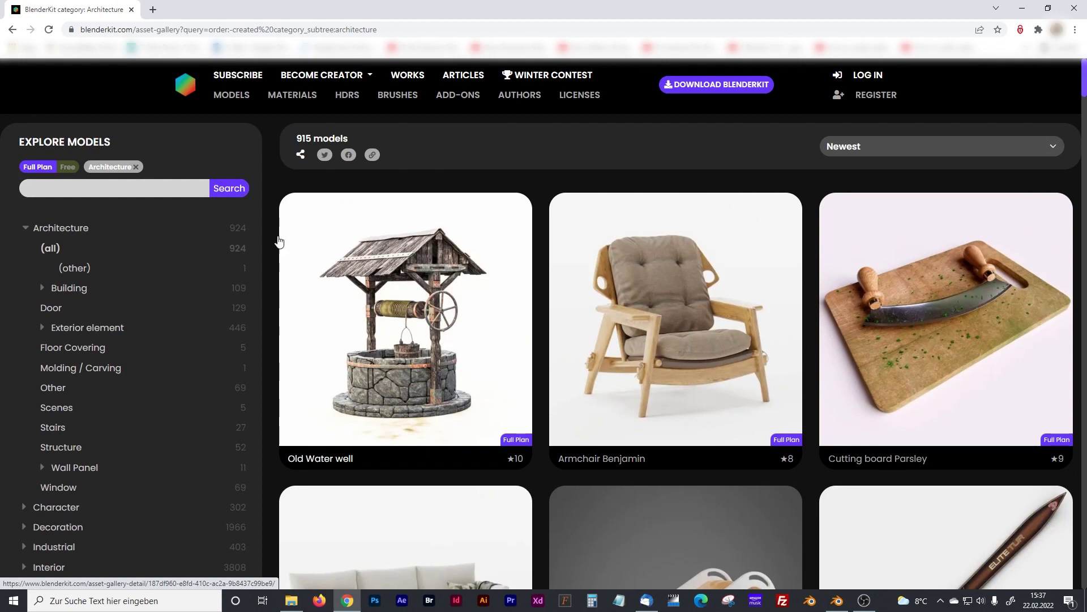
- Clear the Architecture filter, expand the Material category and show all materials
left_click(136, 167)
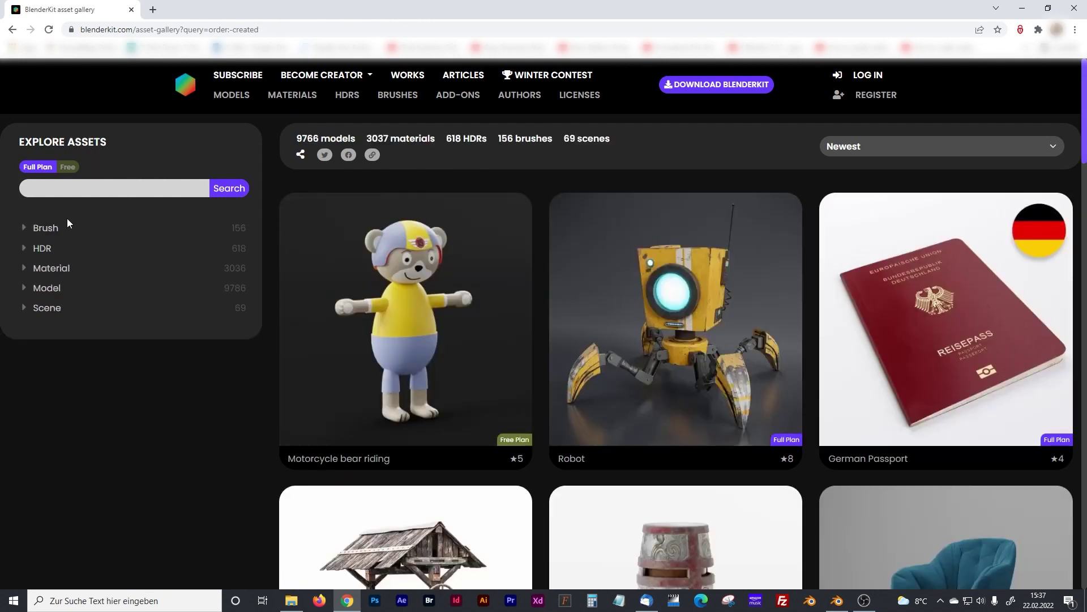
left_click(26, 270)
left_click(27, 270)
left_click(32, 270)
left_click(61, 289)
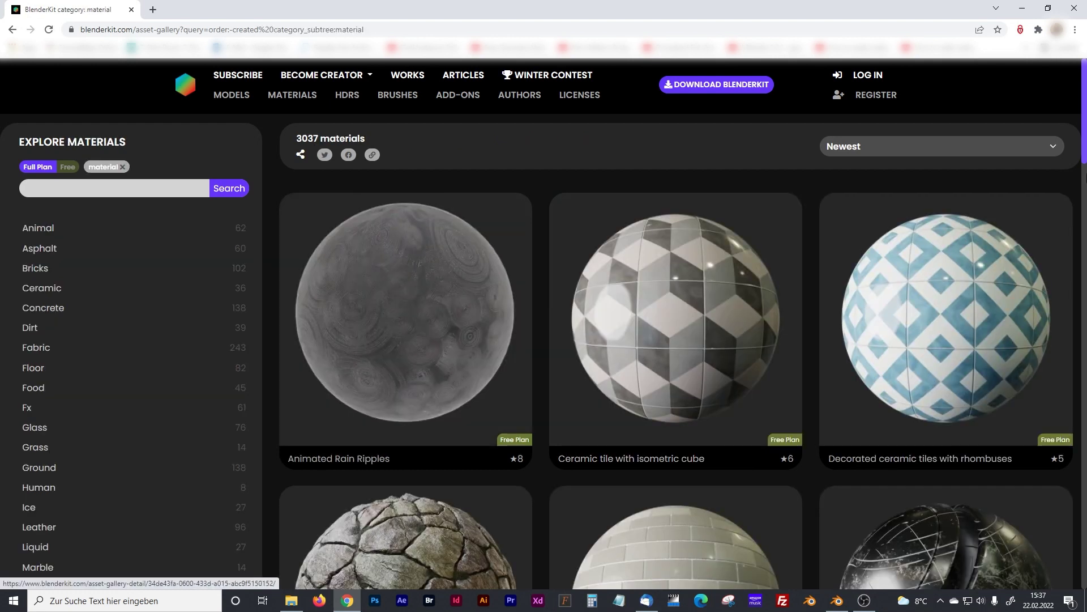
- Reapply the Material (all) filter and scroll through the 3037 materials
left_click(122, 167)
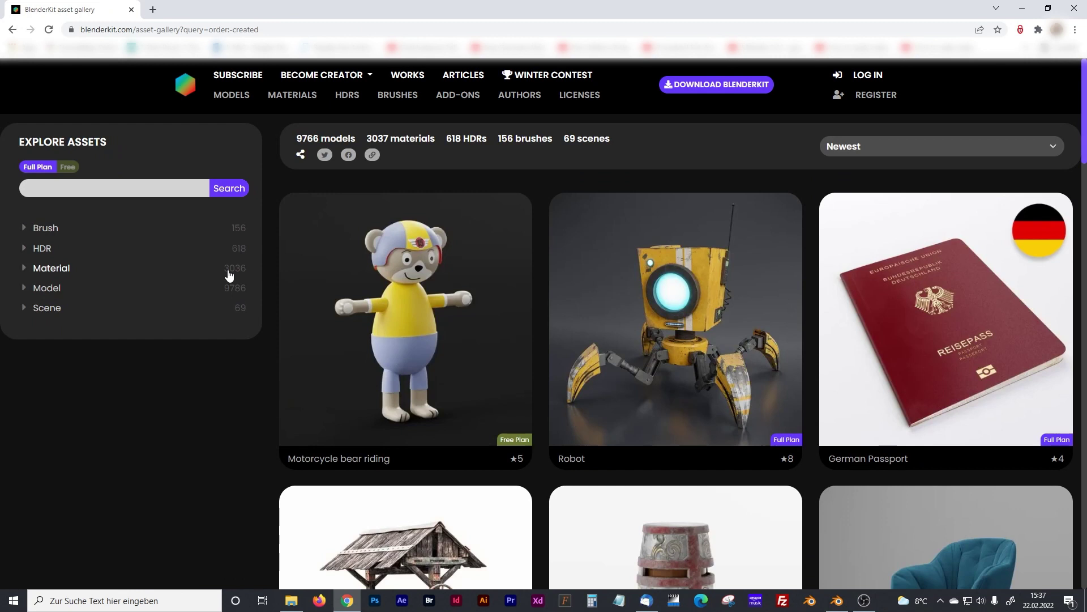
left_click(25, 268)
left_click(51, 289)
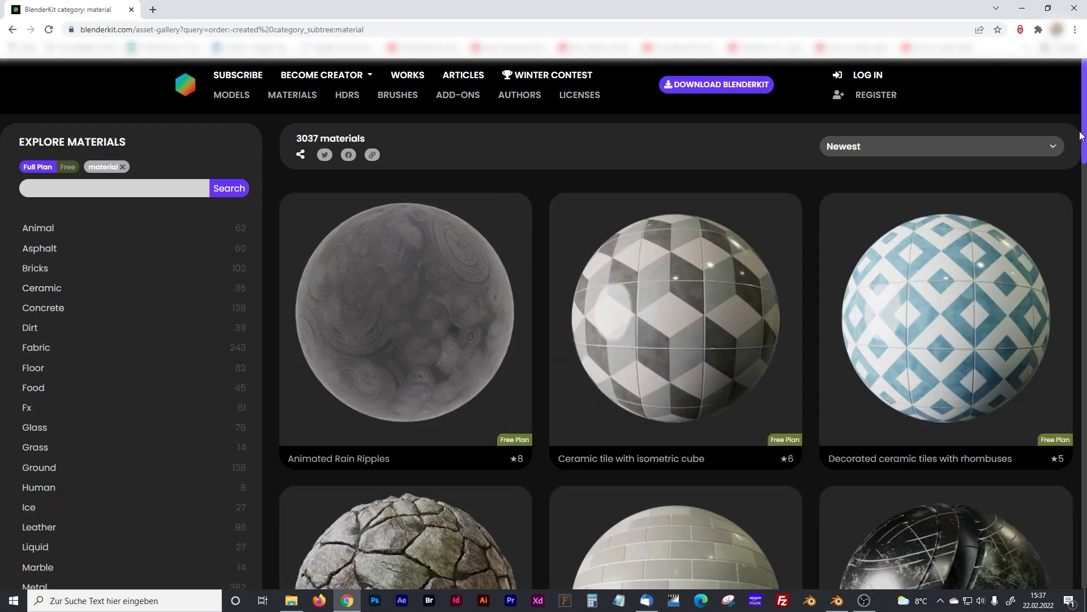
left_click_drag(1083, 136, 1085, 483)
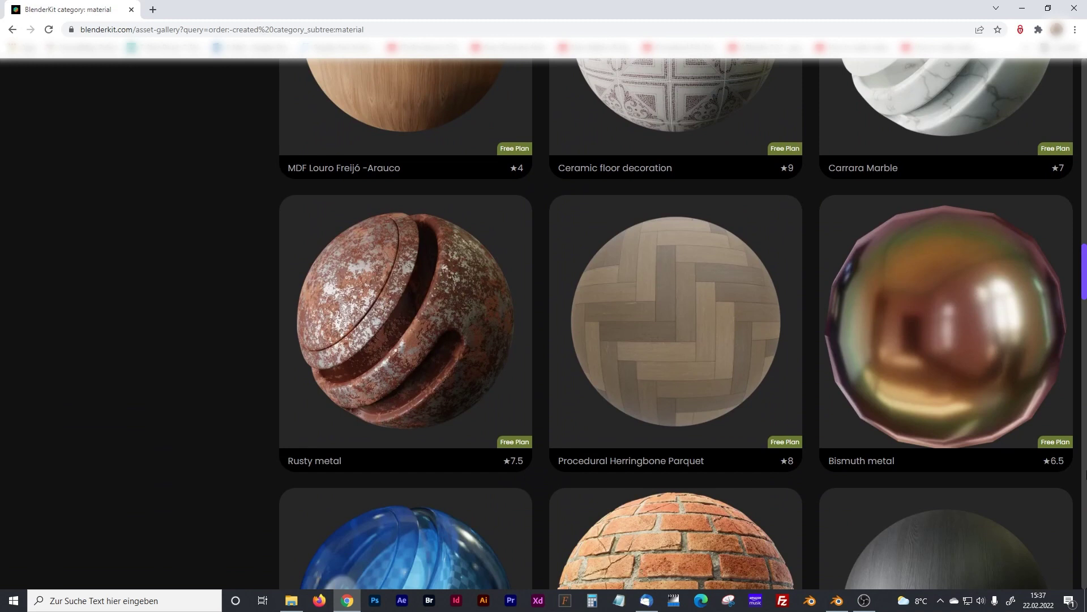
left_click_drag(1085, 279, 1086, 99)
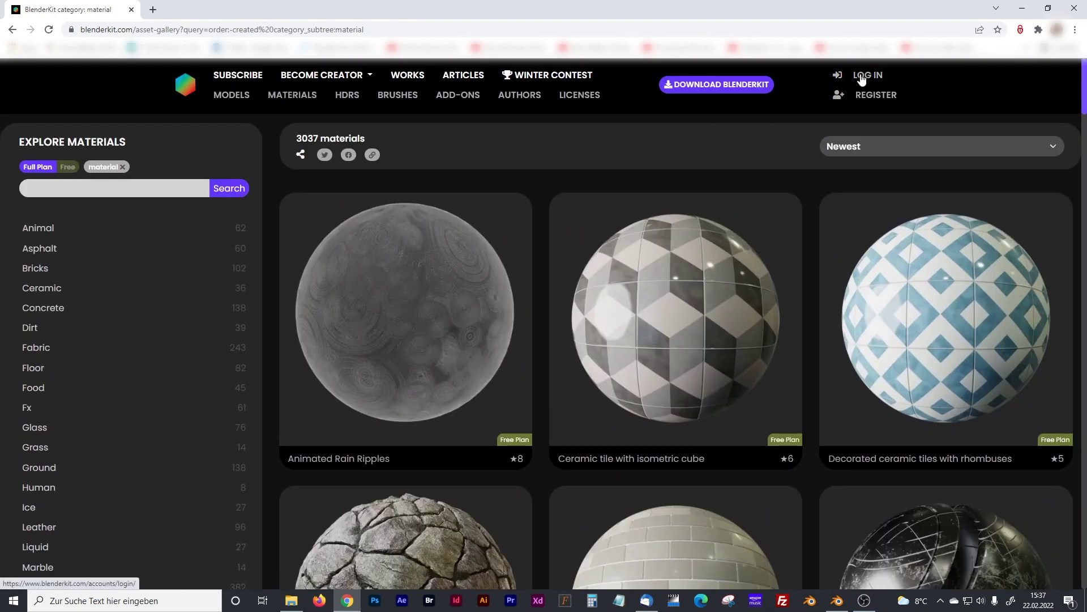
- Remove the material filter and bring the Blender kitchen scene back to the front
left_click(123, 164)
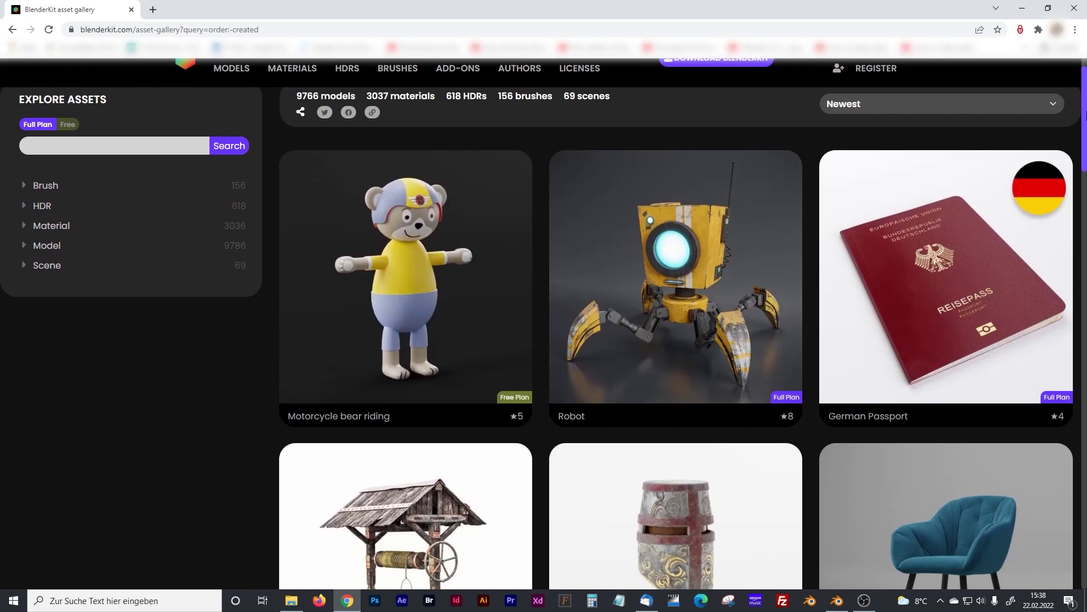
scroll(594, 104, "up", 1)
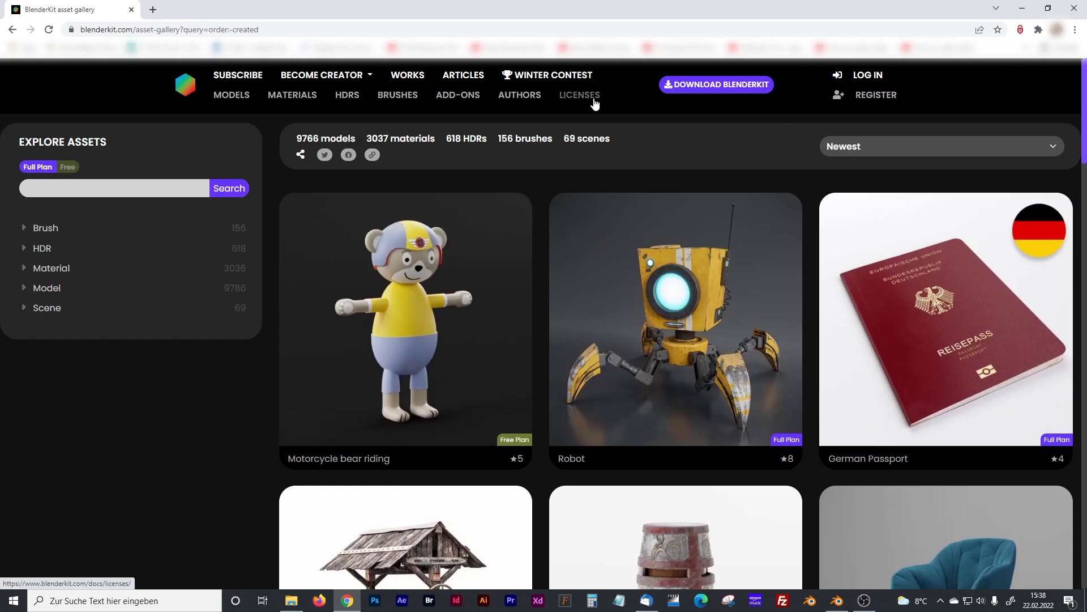
left_click(837, 602)
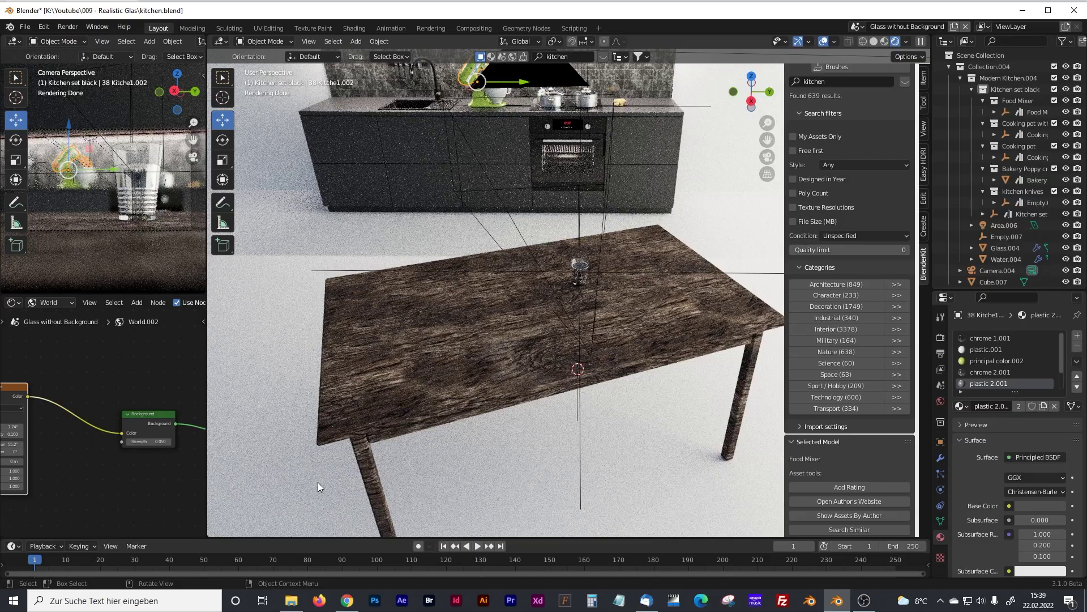
key("alt+Tab")
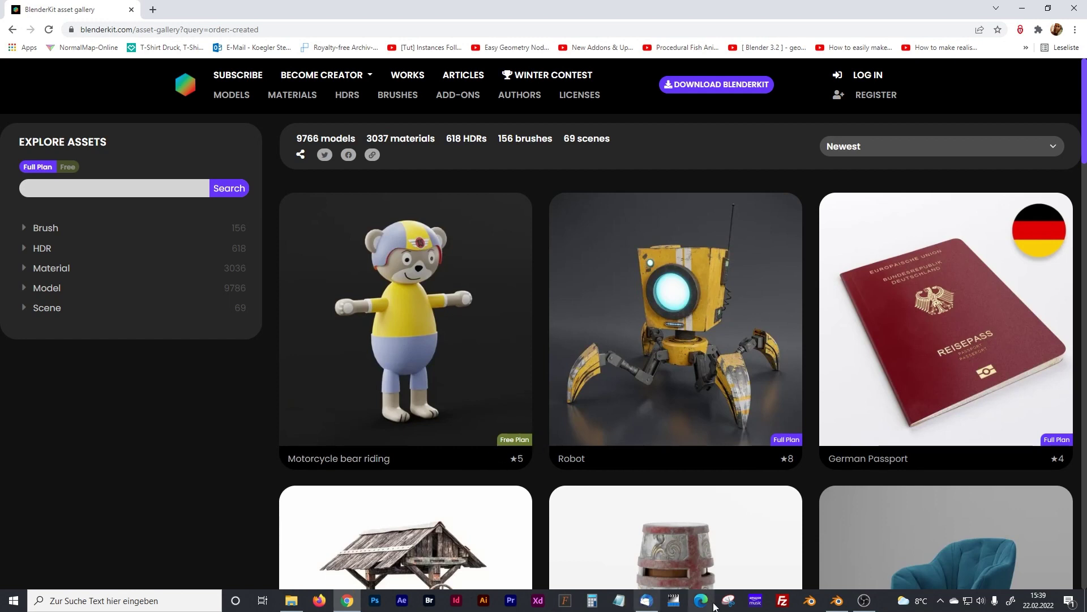
- Return to Blender and orbit the rendered view to a steeper, closer angle on the table and glass
left_click(837, 601)
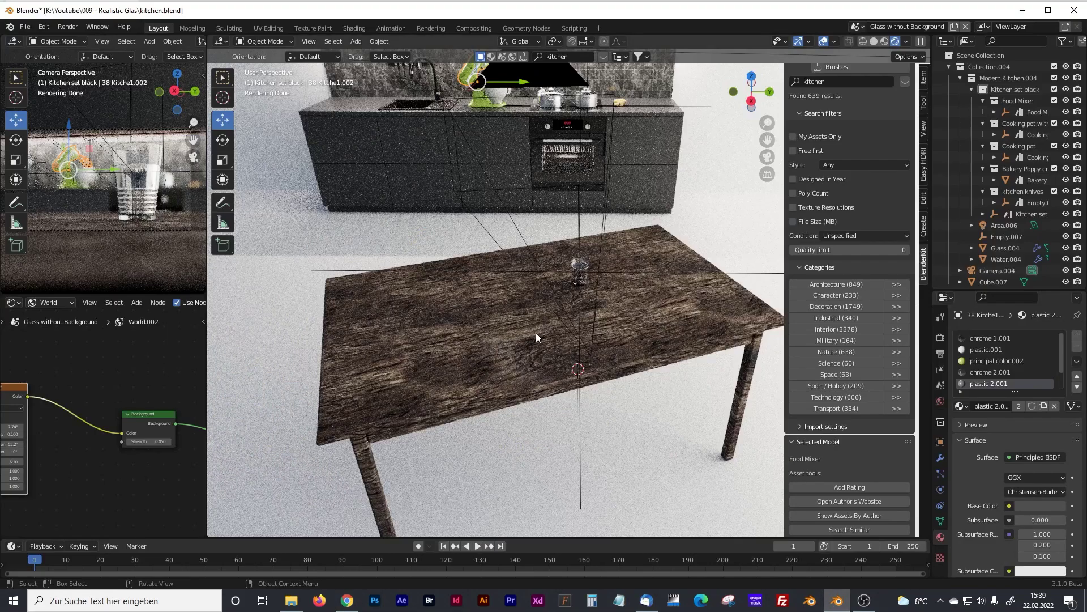
middle_click_drag(536, 332, 553, 331)
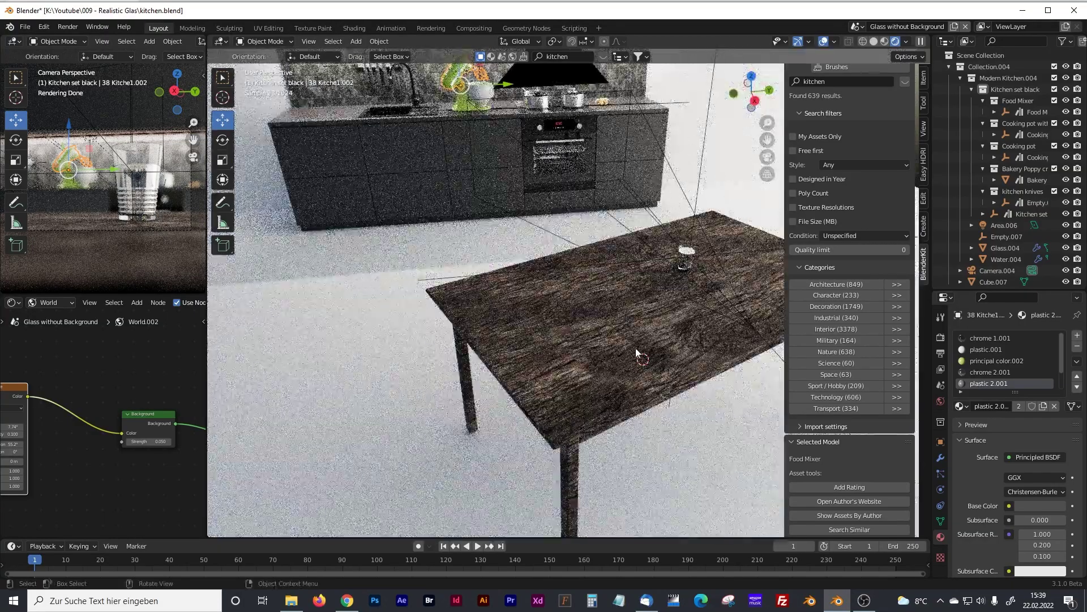
middle_click_drag(638, 352, 538, 336)
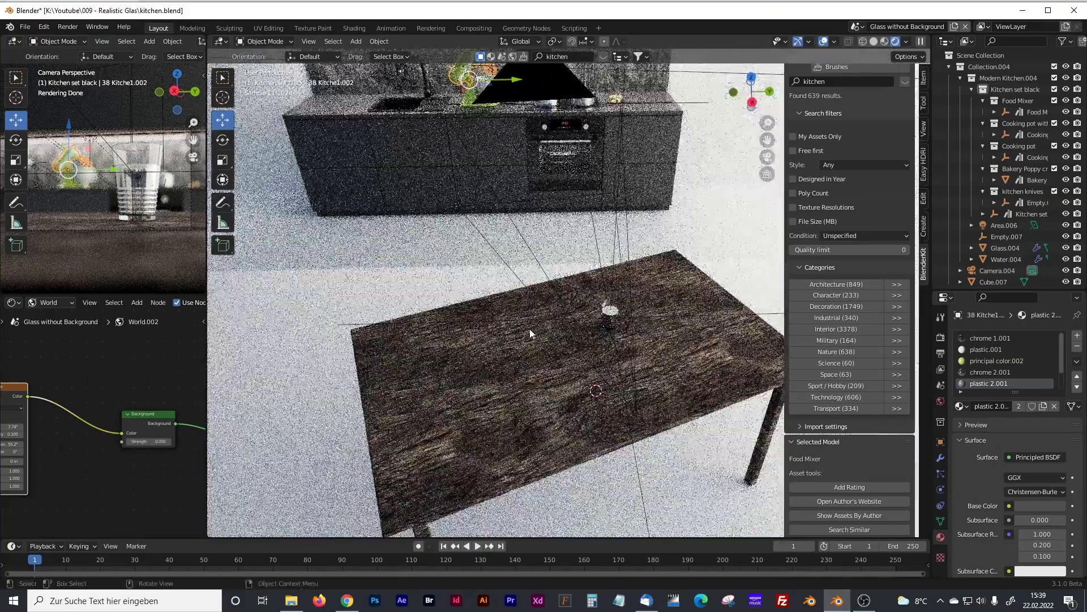
middle_click_drag(527, 342, 545, 314)
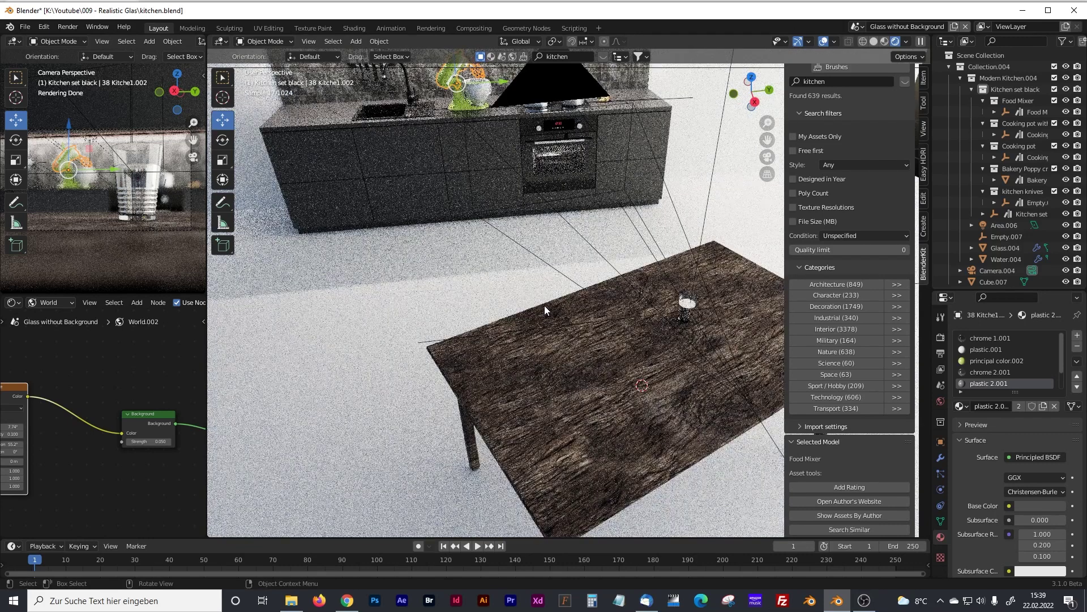